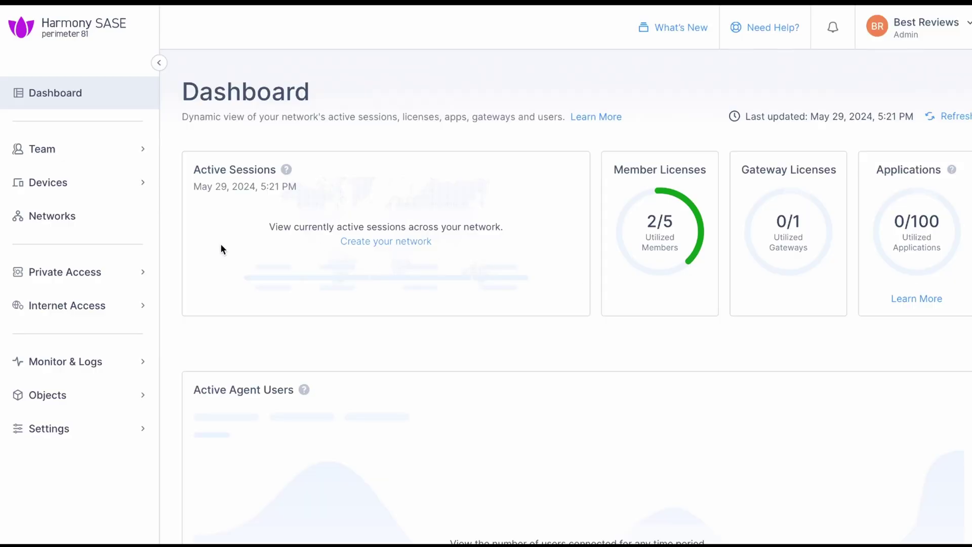
# Create the Best Reviews network in the Frankfurt 1 region with the Office tag
pyautogui.click(107, 226)
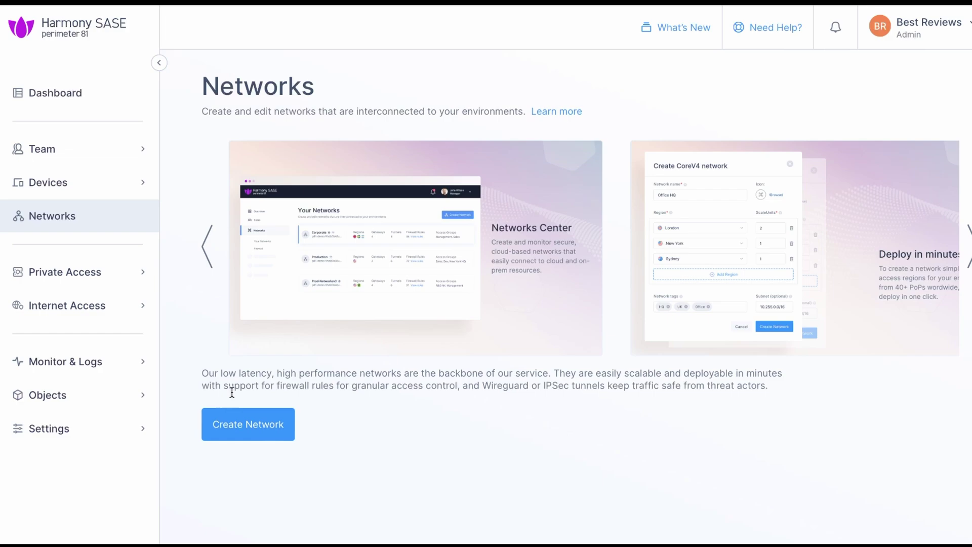
pyautogui.click(240, 416)
pyautogui.click(427, 199)
pyautogui.write('Best Reviews')
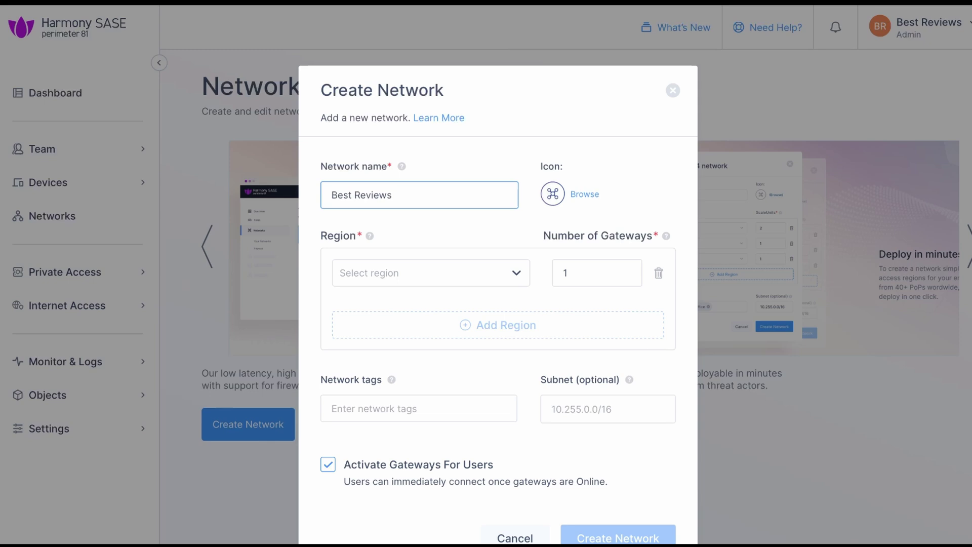
pyautogui.click(516, 272)
pyautogui.scroll(-10, 482, 371)
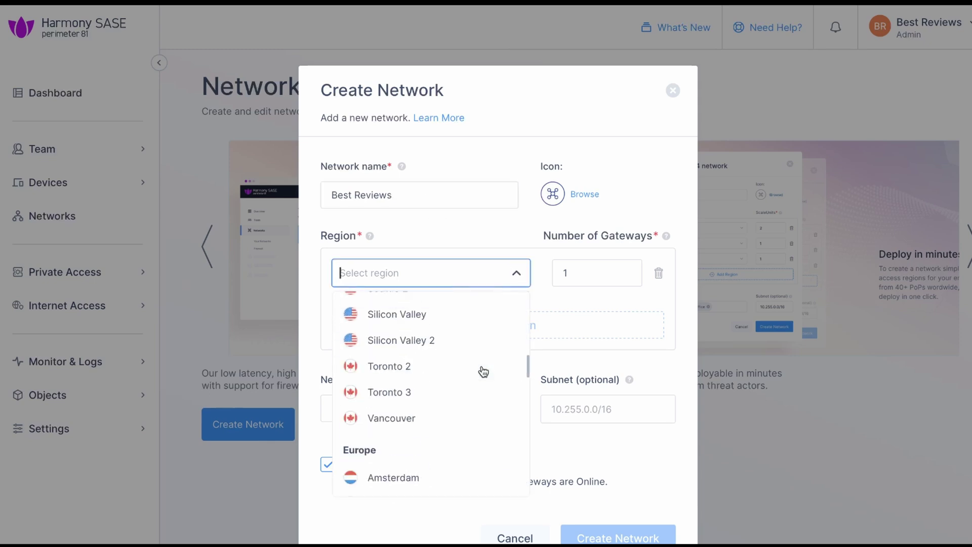
pyautogui.scroll(-1, 482, 371)
pyautogui.scroll(-2, 482, 371)
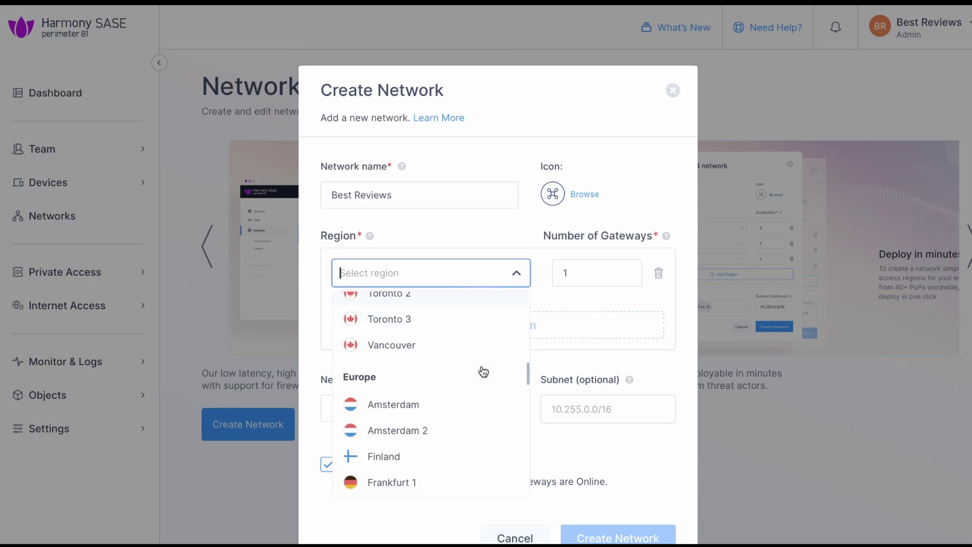
pyautogui.click(444, 476)
pyautogui.click(441, 417)
pyautogui.write('Office')
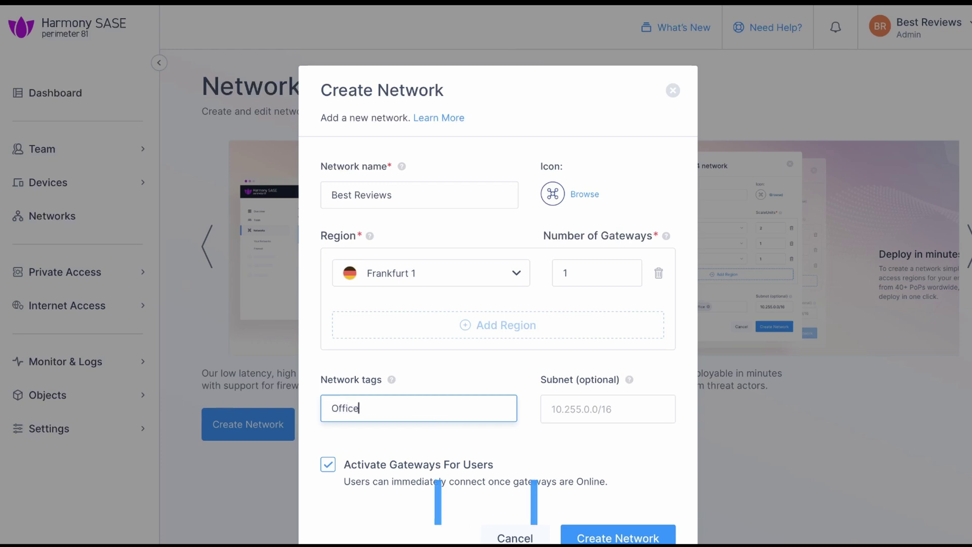
pyautogui.click(625, 538)
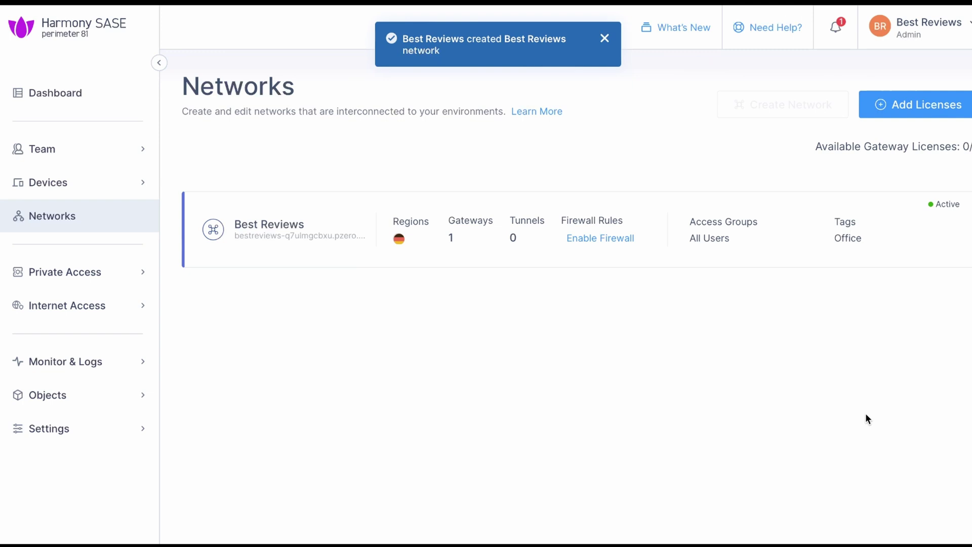
# Open the Best Reviews network details and preview IPSec Site-2-Site tunnel setup without configuring it
pyautogui.click(812, 235)
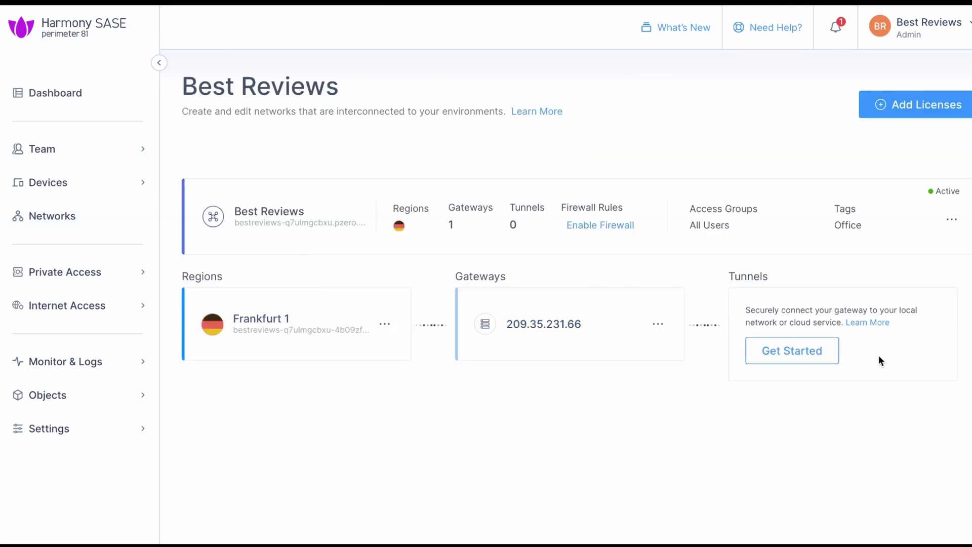
pyautogui.click(819, 357)
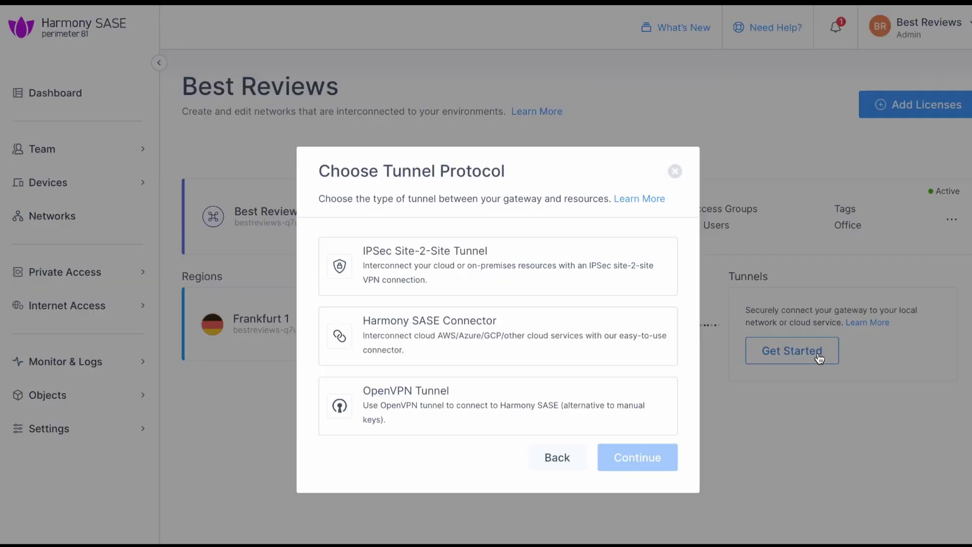
pyautogui.click(464, 275)
pyautogui.click(632, 458)
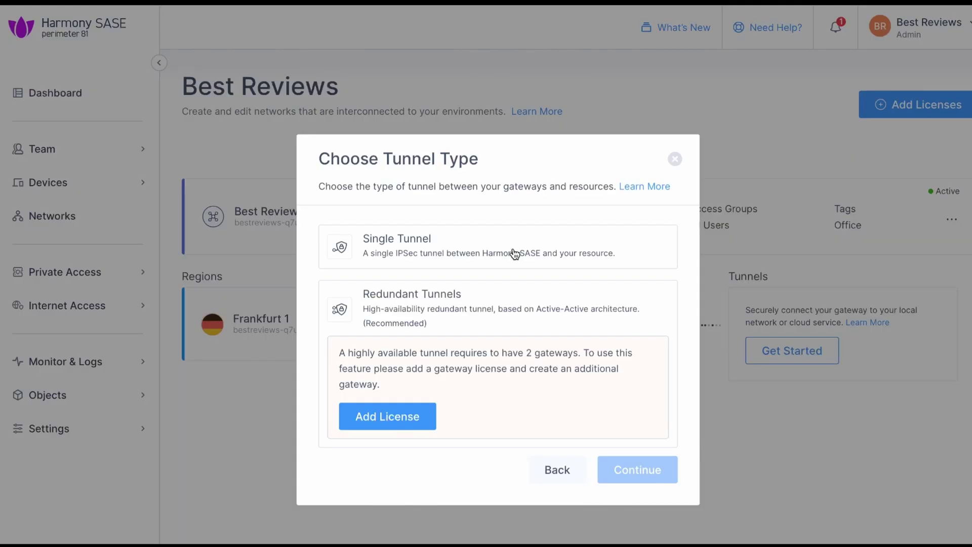
pyautogui.click(544, 474)
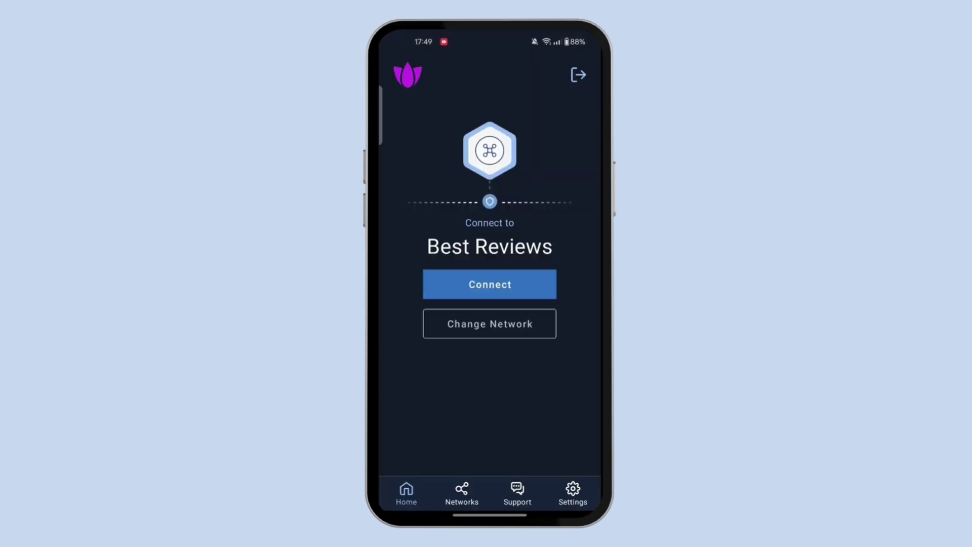
pyautogui.click(467, 502)
pyautogui.click(517, 498)
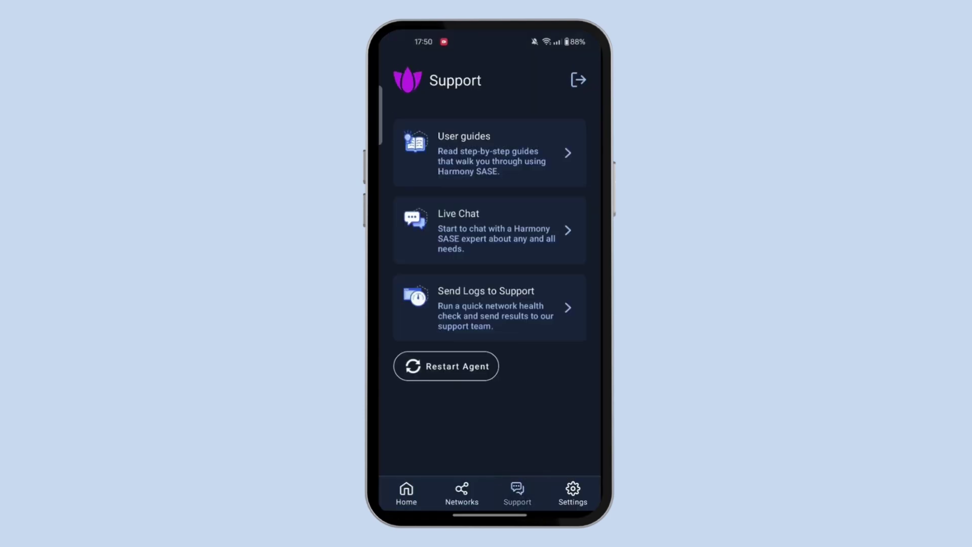
pyautogui.click(572, 491)
pyautogui.click(461, 129)
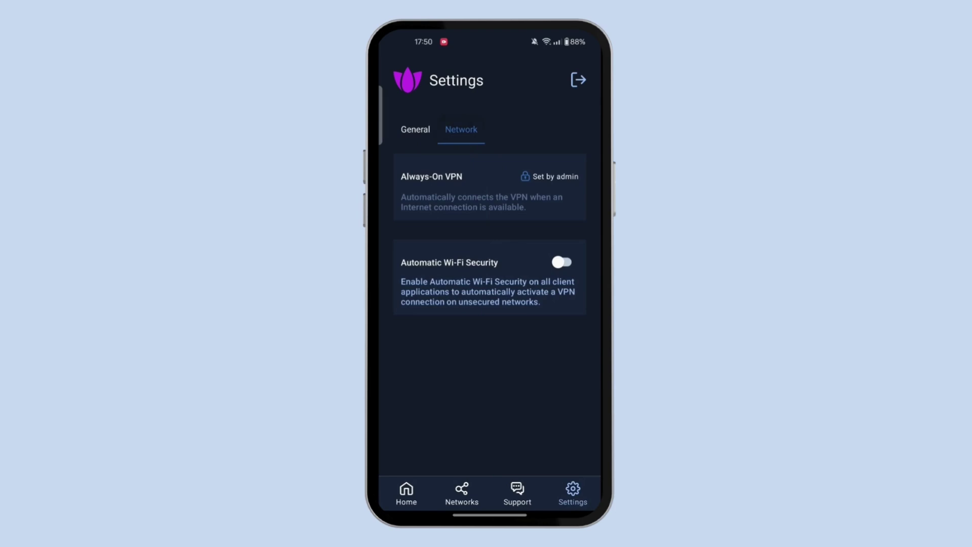
pyautogui.click(414, 500)
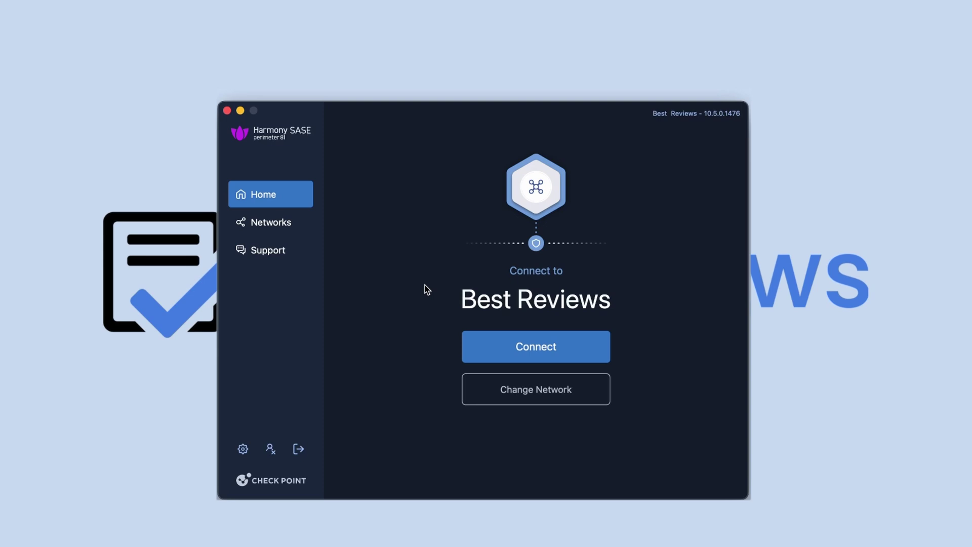
pyautogui.click(296, 232)
pyautogui.click(287, 258)
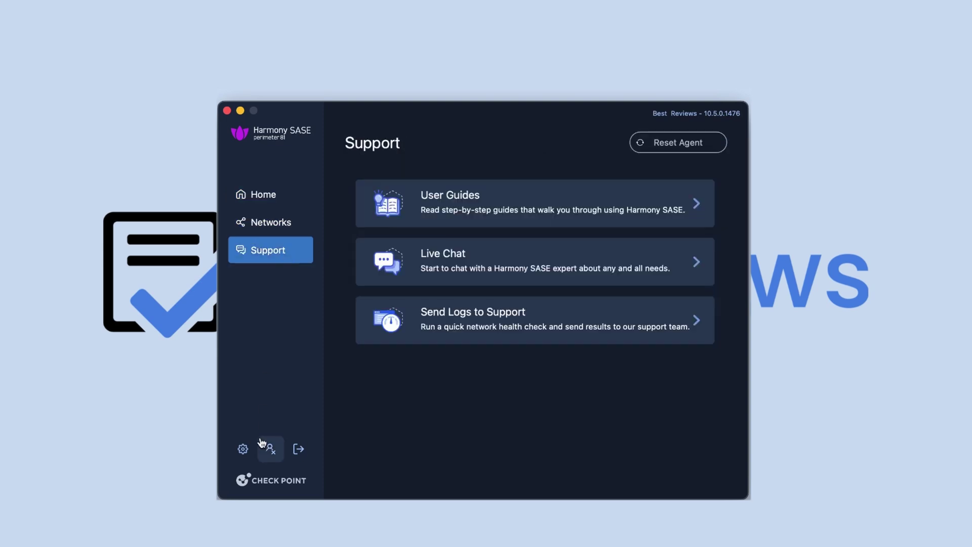
pyautogui.click(243, 449)
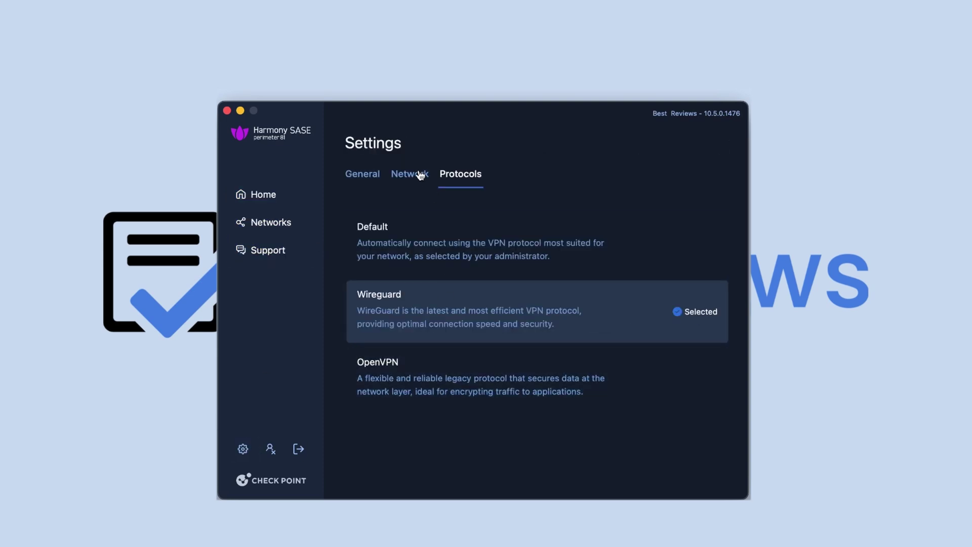
pyautogui.click(420, 176)
pyautogui.click(361, 181)
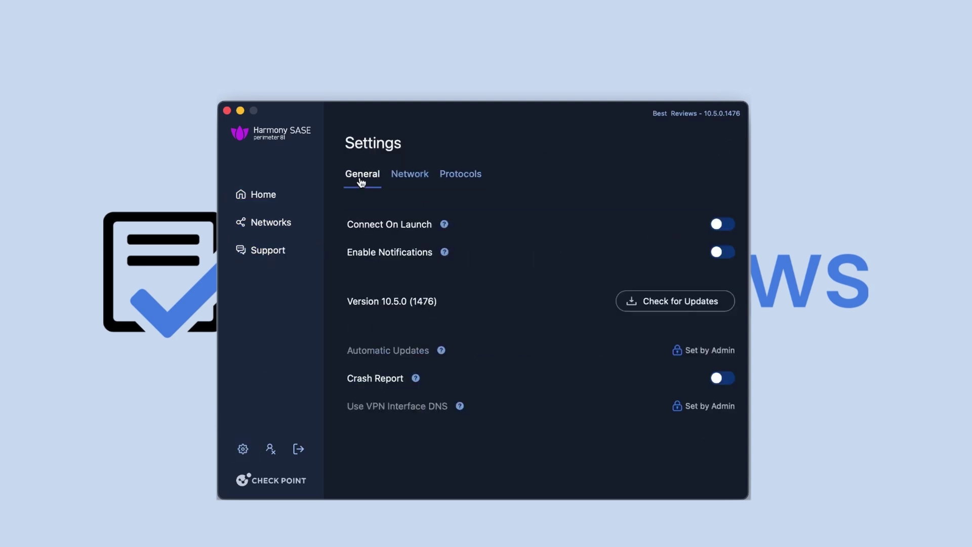
pyautogui.click(288, 196)
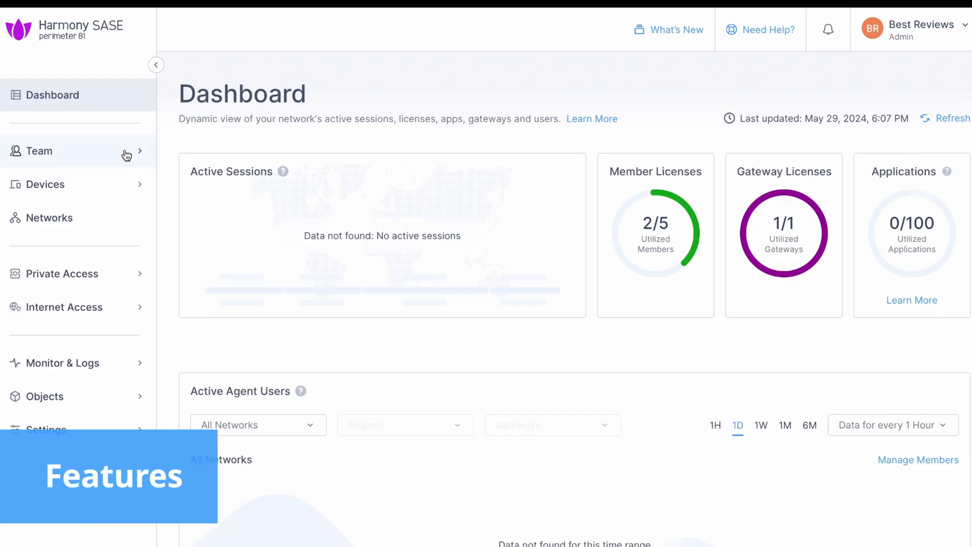
# Browse each sidebar section, then view the Integrations page listing Splunk, Microsoft Sentinel and Amazon S3
pyautogui.click(126, 154)
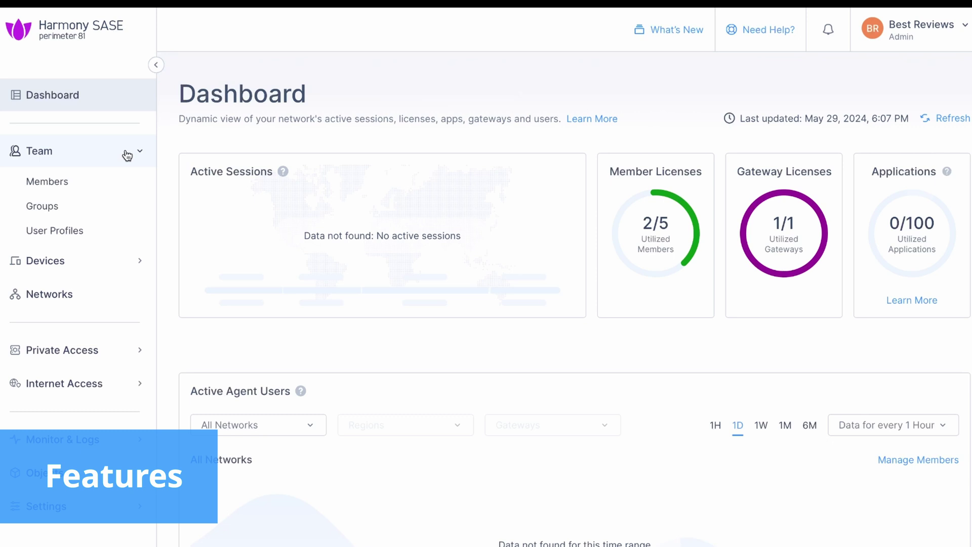
pyautogui.click(127, 154)
pyautogui.click(128, 182)
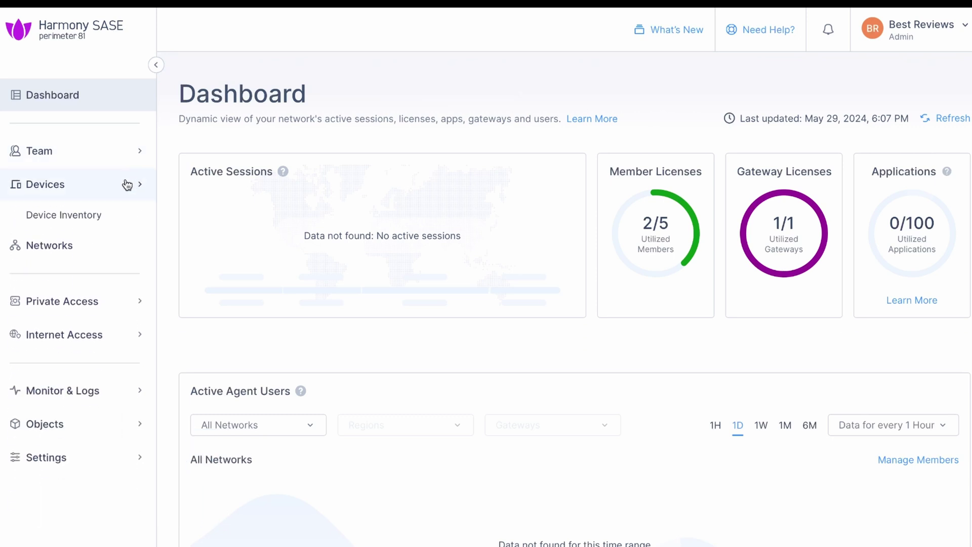
pyautogui.click(118, 276)
pyautogui.click(121, 276)
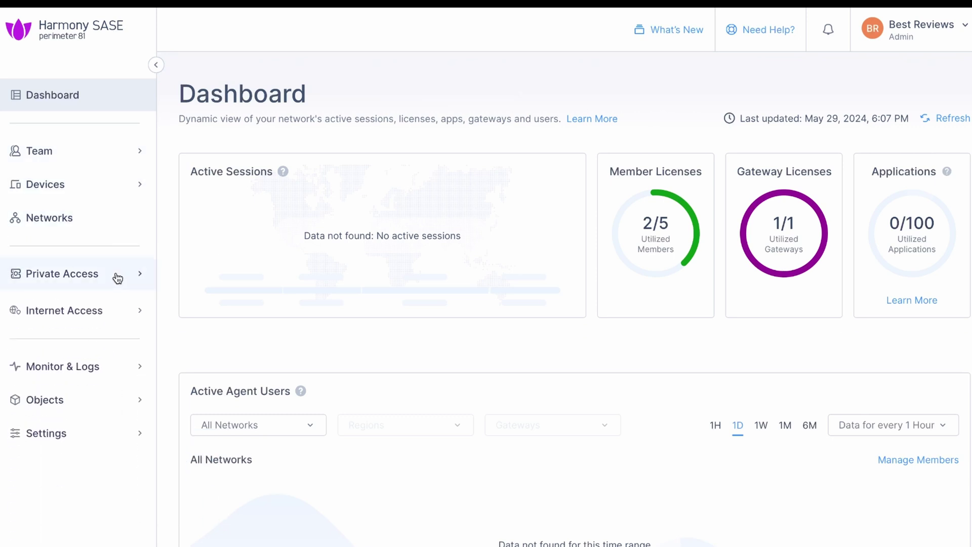
pyautogui.click(120, 306)
pyautogui.click(122, 315)
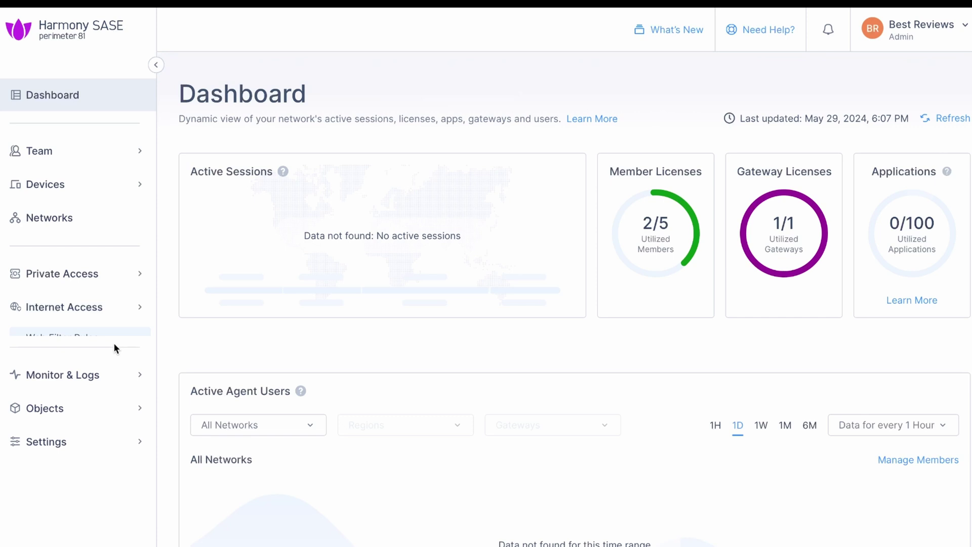
pyautogui.click(112, 369)
pyautogui.click(113, 370)
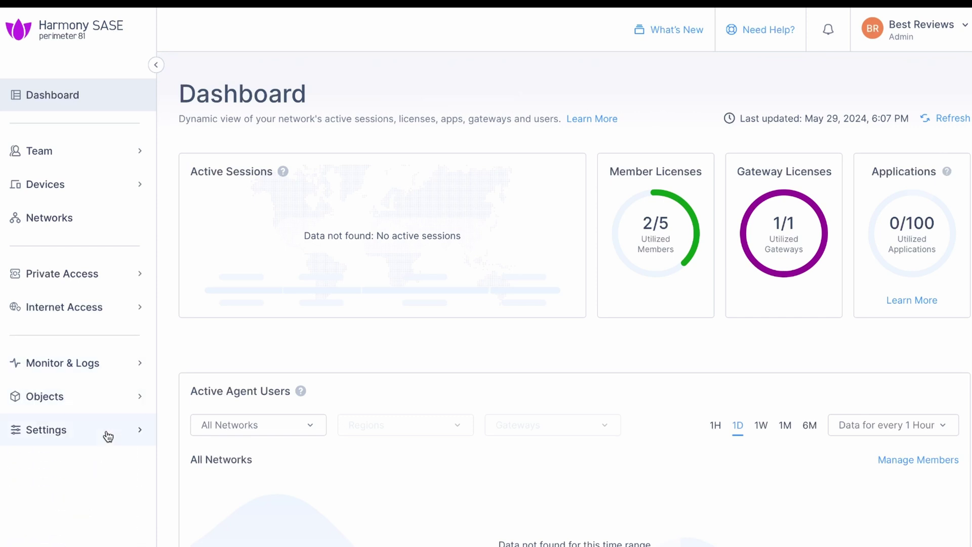
pyautogui.click(97, 463)
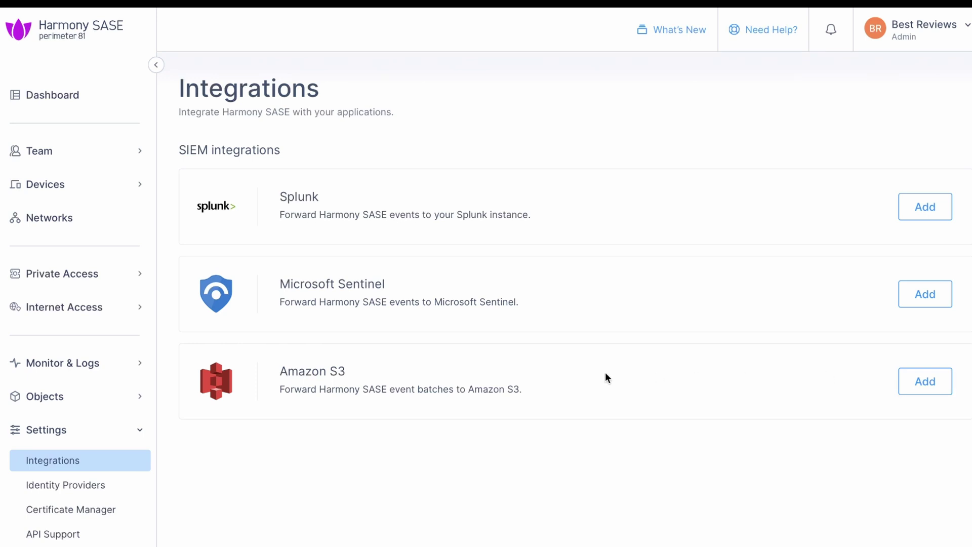
pyautogui.click(109, 192)
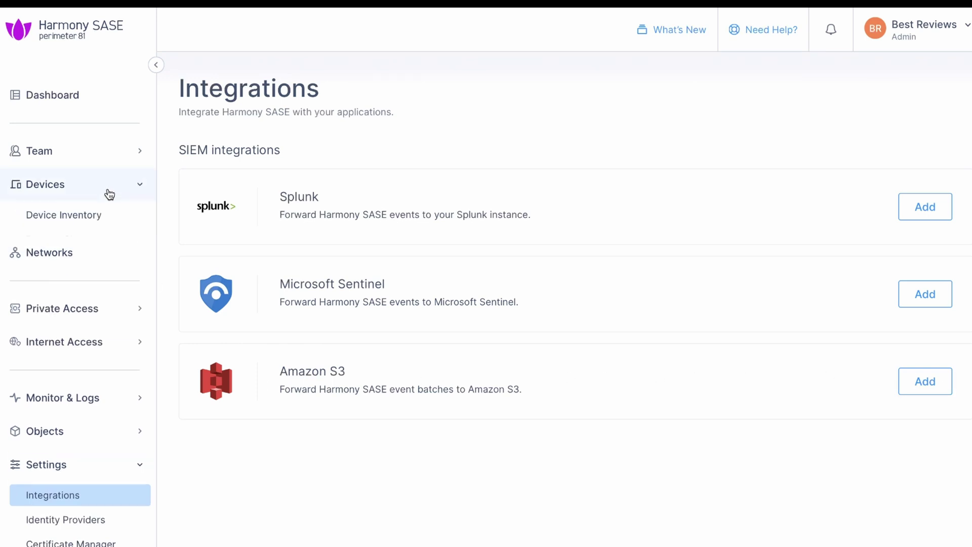
# Set up posture profile Check 1 for All Users, adding Android / Chromebook with Deny access permission
pyautogui.click(101, 247)
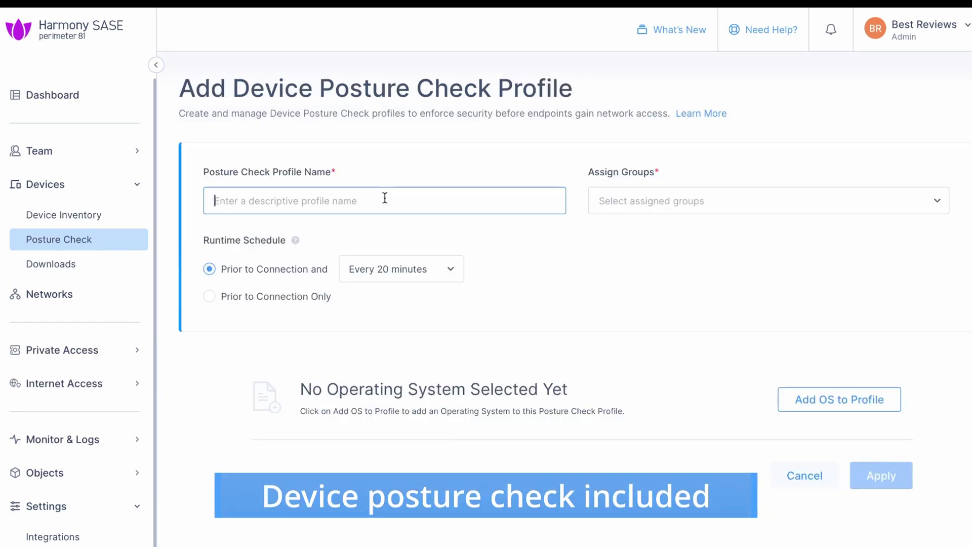
pyautogui.write('Check 1')
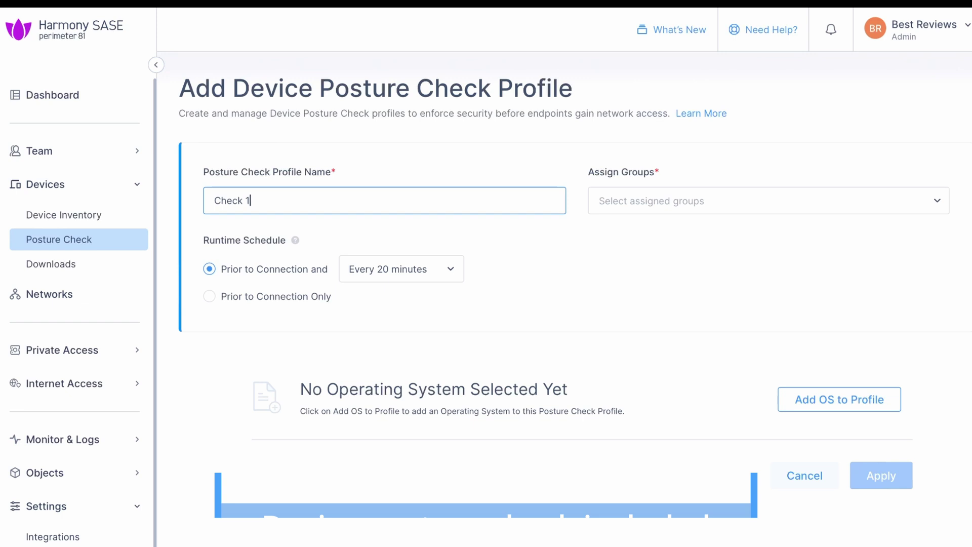
pyautogui.click(685, 212)
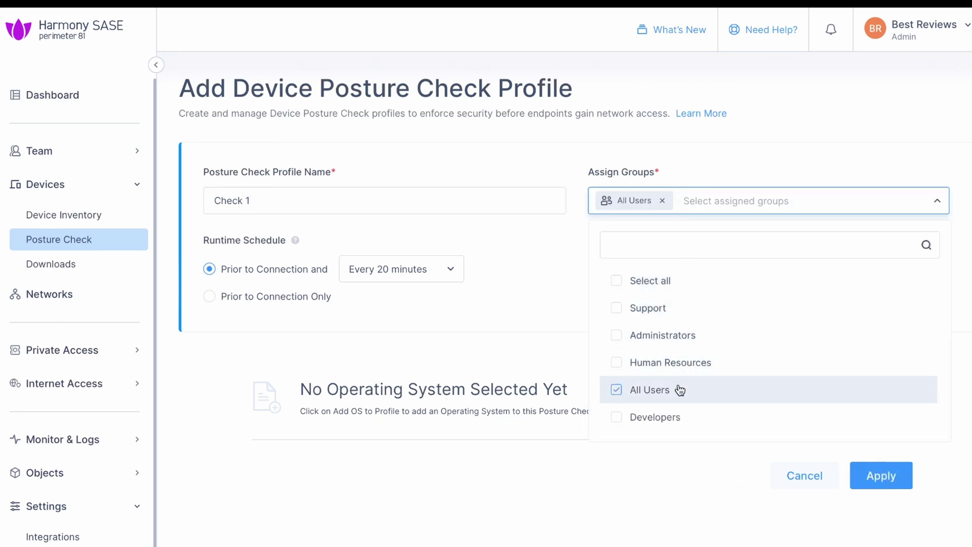
pyautogui.click(466, 320)
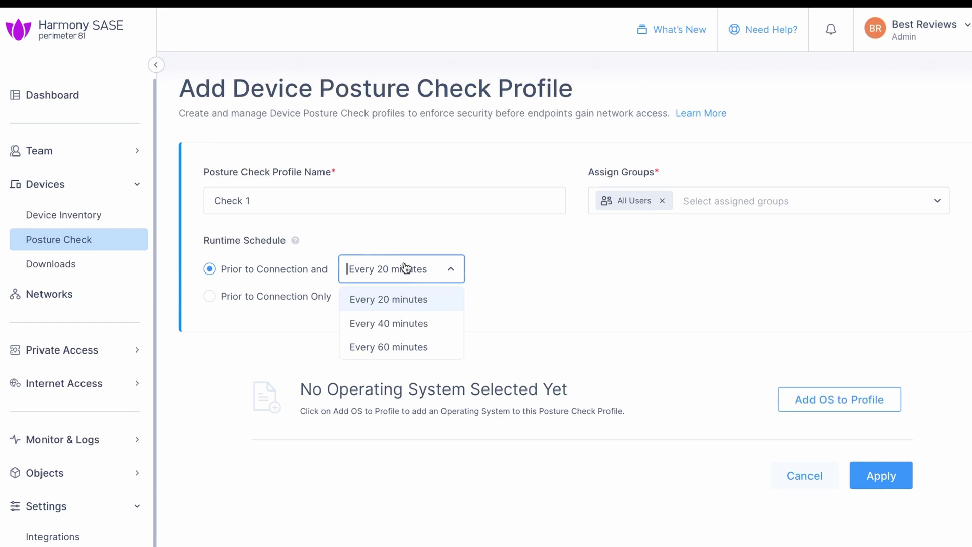
pyautogui.click(817, 407)
pyautogui.click(847, 538)
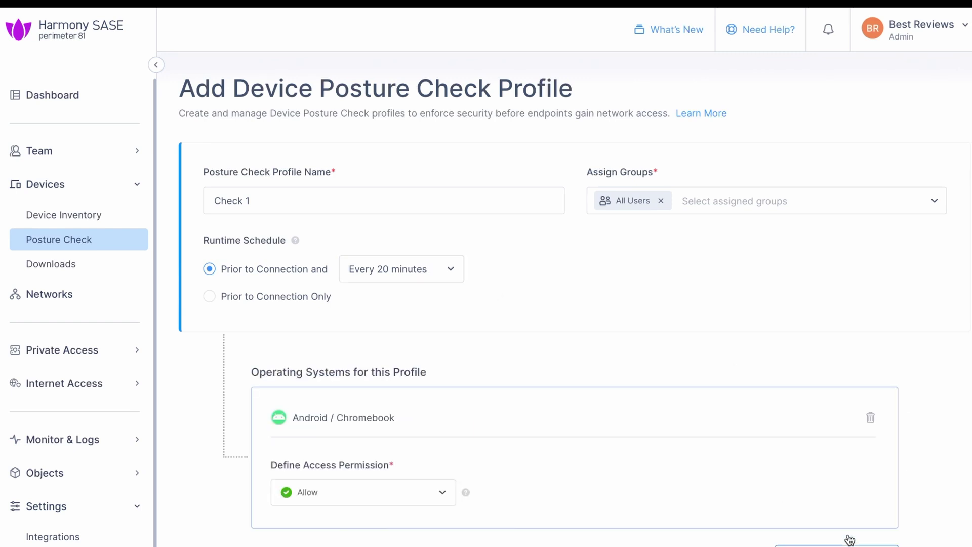
pyautogui.scroll(-1, 550, 436)
pyautogui.click(429, 476)
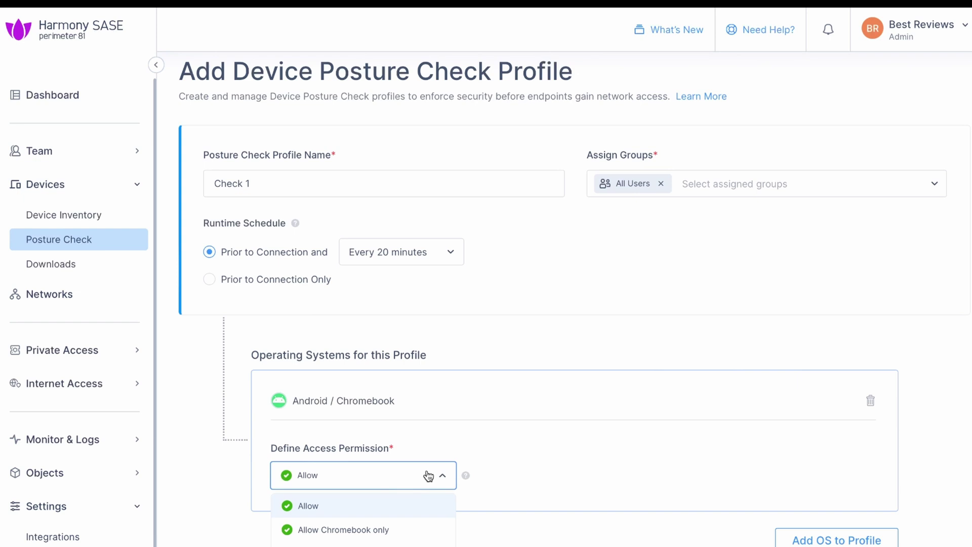
pyautogui.click(309, 545)
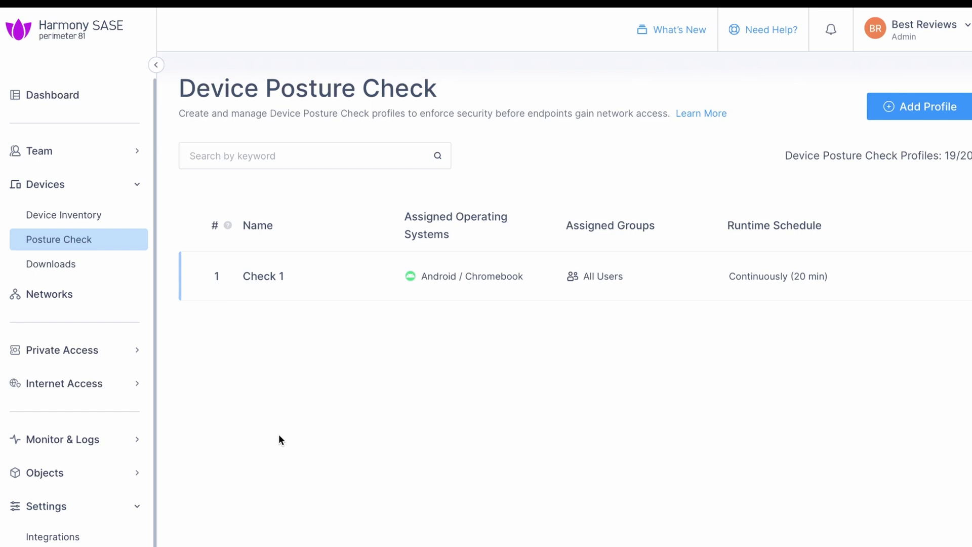
# Add RULE 1 to the Best Reviews firewall with all five groups as its source
pyautogui.click(125, 348)
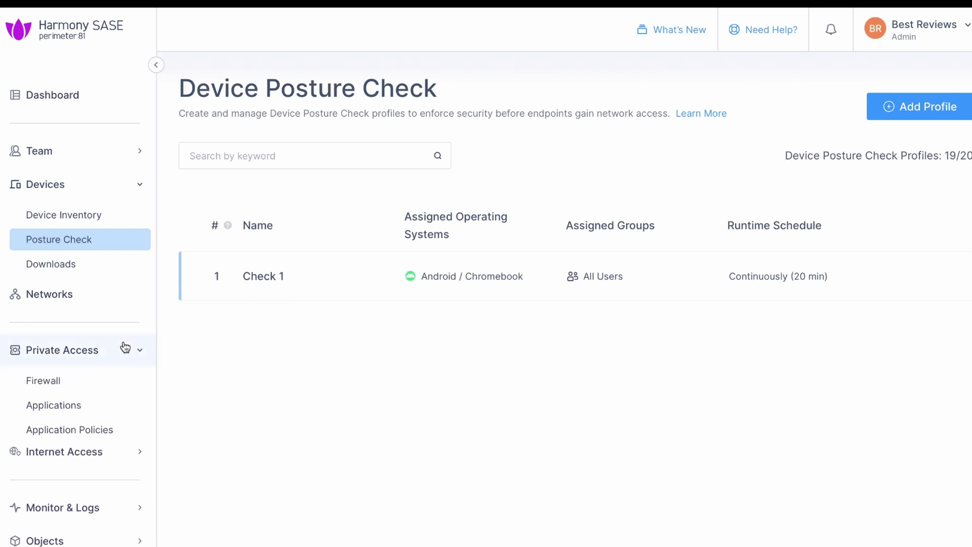
pyautogui.click(102, 379)
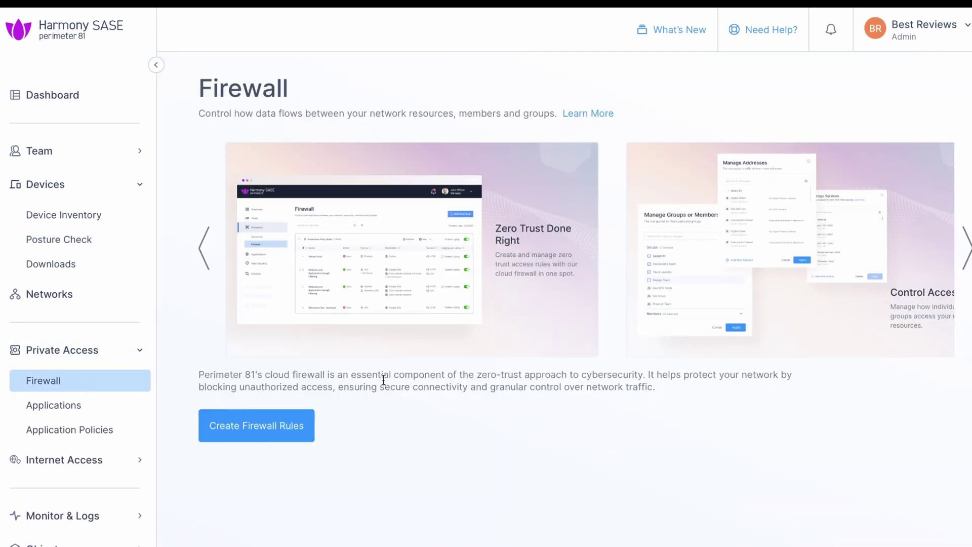
pyautogui.click(287, 425)
pyautogui.click(434, 232)
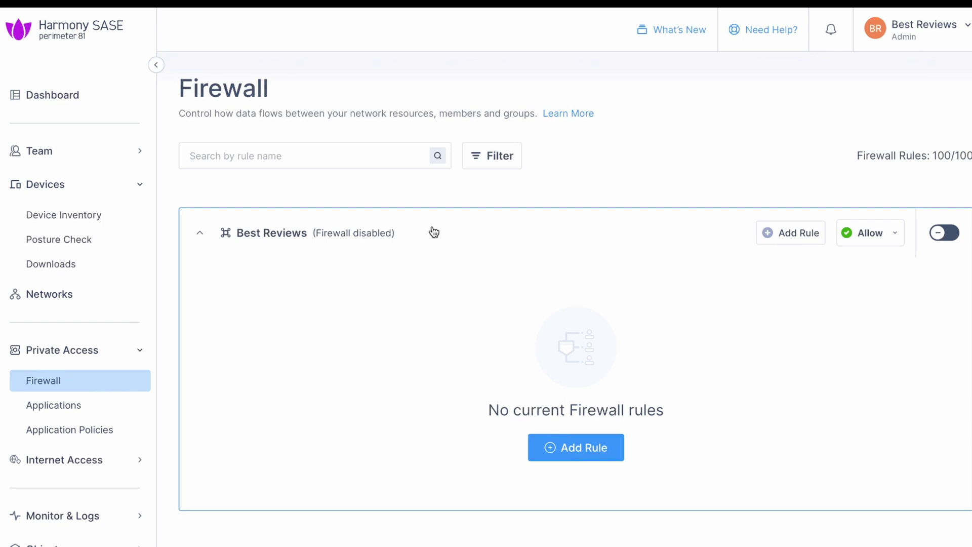
pyautogui.click(795, 233)
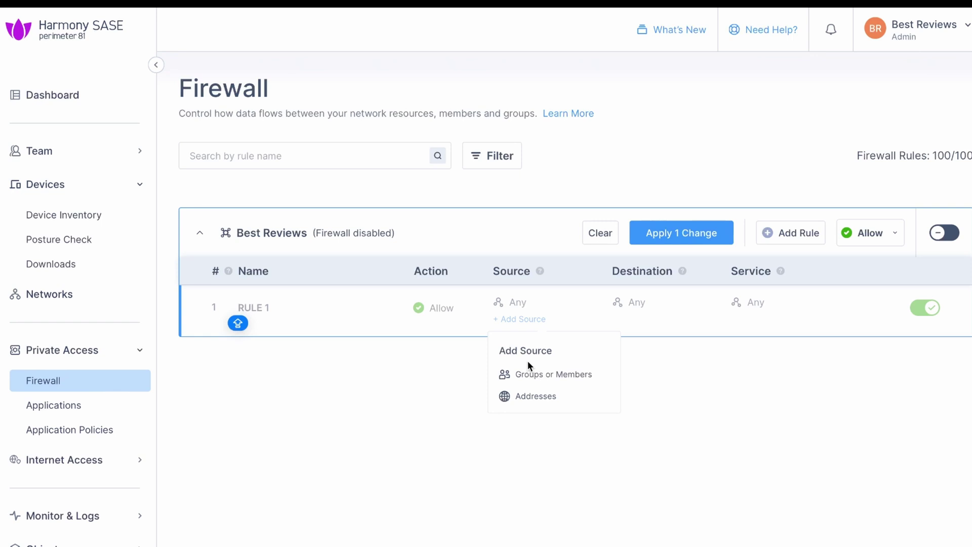
pyautogui.click(579, 373)
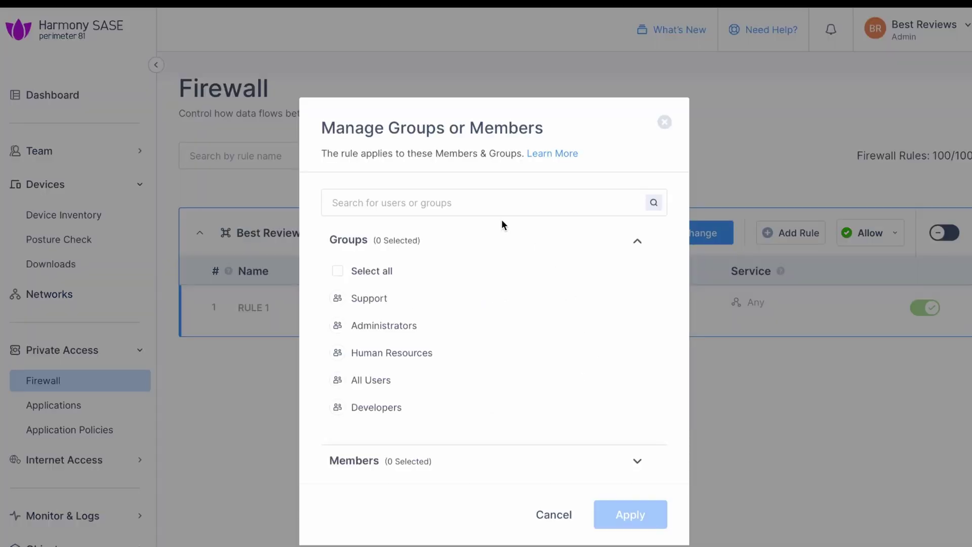
pyautogui.click(400, 274)
pyautogui.click(606, 520)
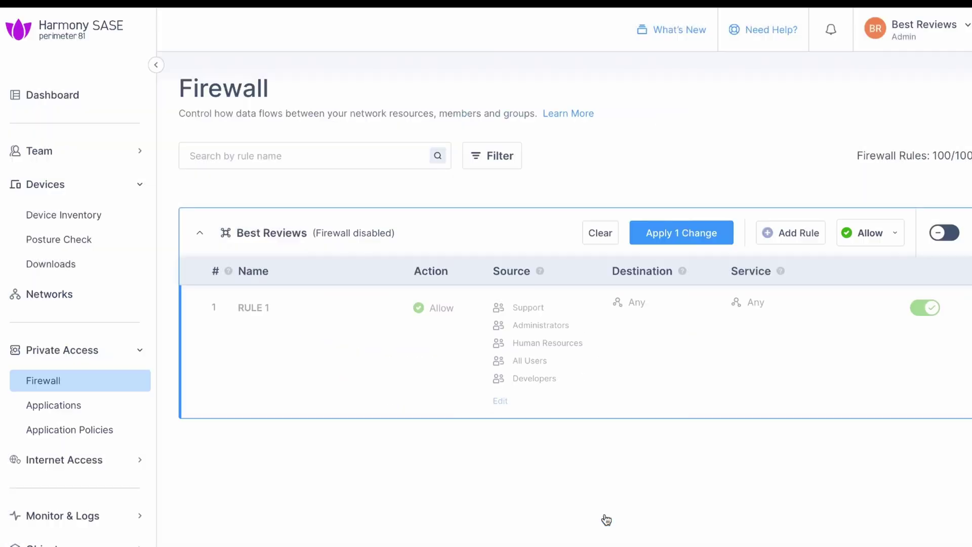
# Apply the rule change, enable the Best Reviews firewall, and view Web Filter Rules
pyautogui.click(699, 241)
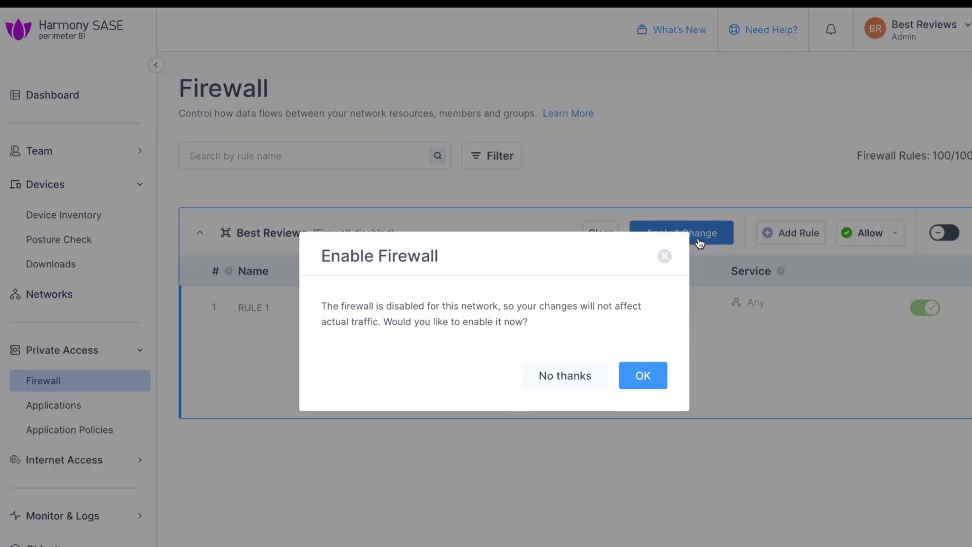
pyautogui.click(642, 374)
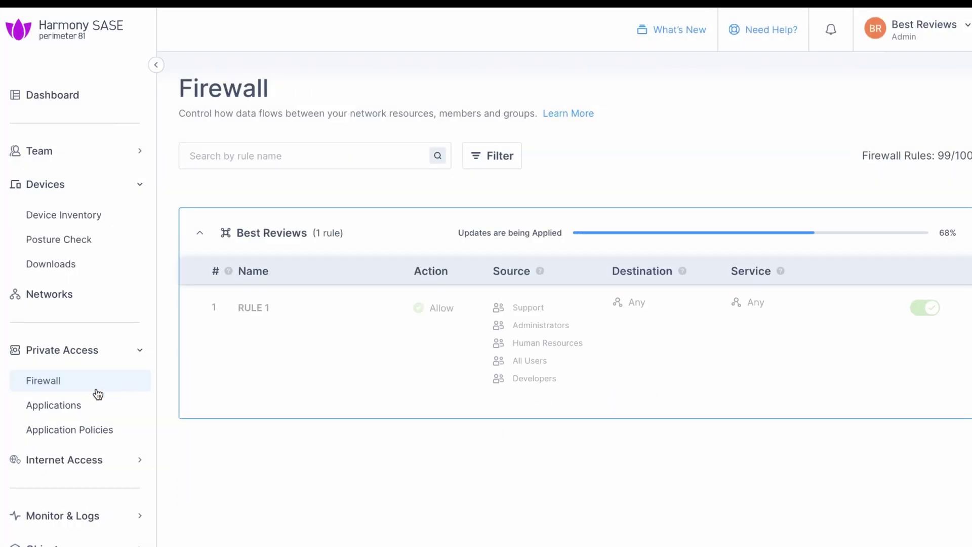
pyautogui.click(97, 388)
pyautogui.click(75, 488)
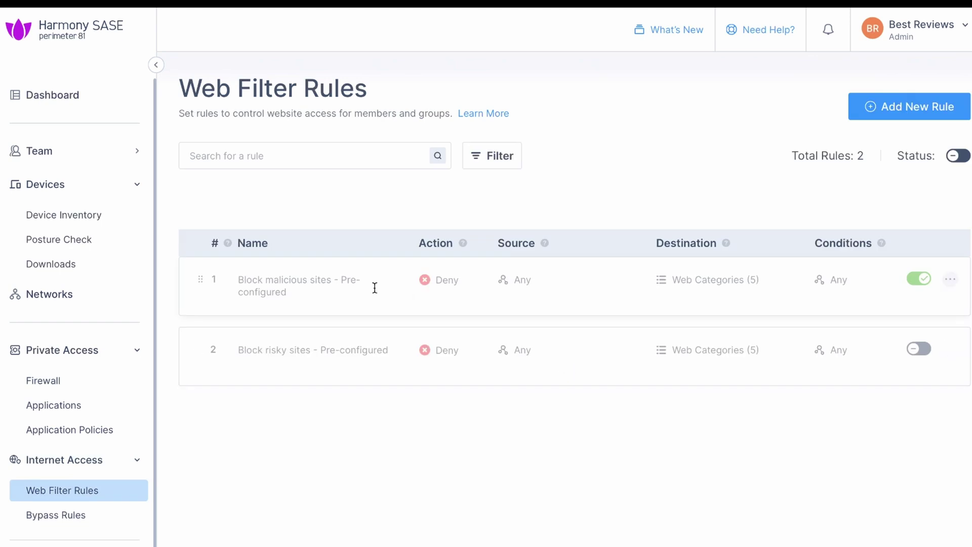
# Check web filter rule 1's Action options, then go to the Team Members page
pyautogui.click(462, 282)
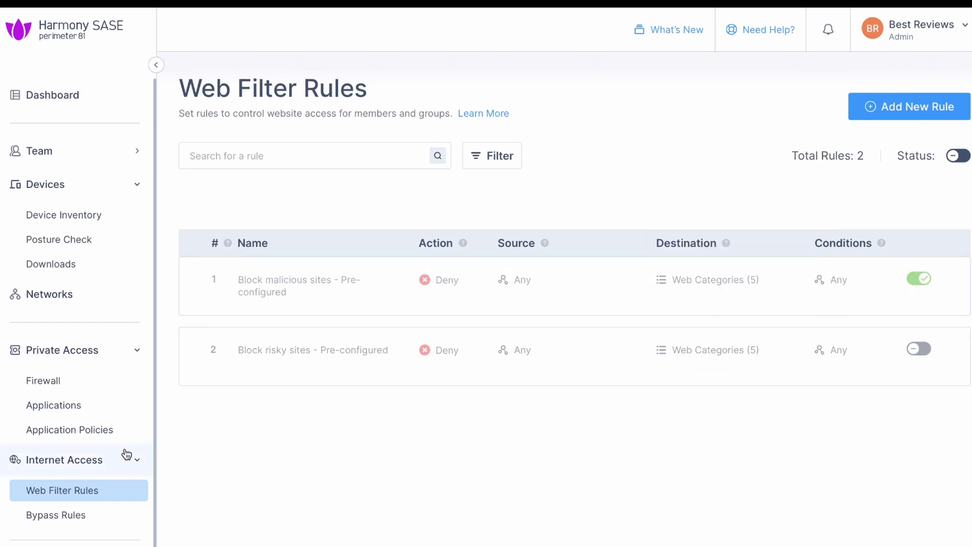
pyautogui.click(127, 350)
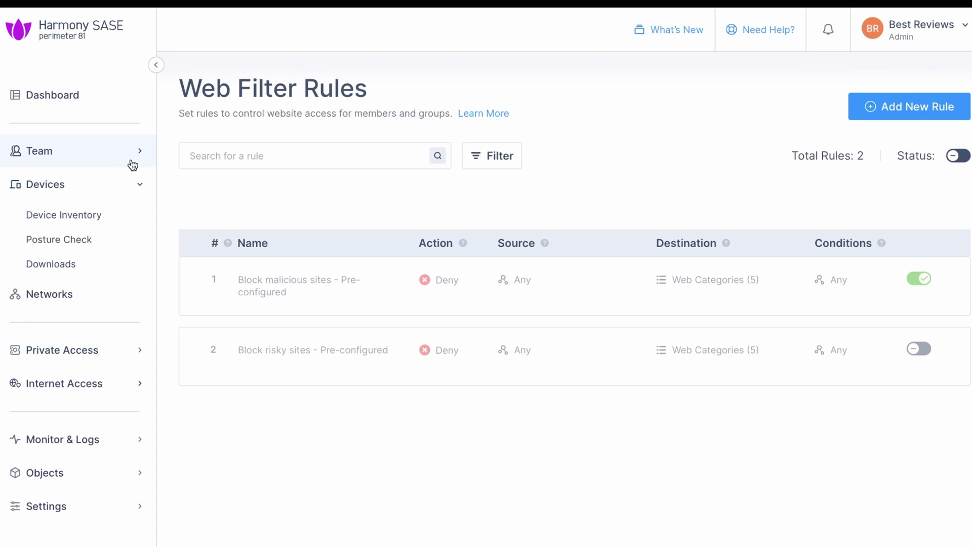
pyautogui.click(132, 163)
pyautogui.click(104, 194)
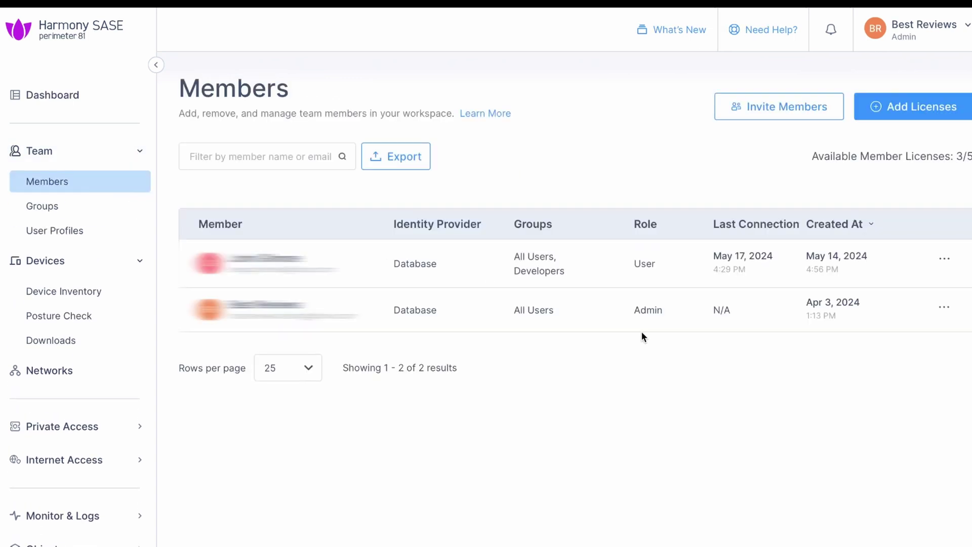
pyautogui.moveTo(683, 262)
pyautogui.click(943, 260)
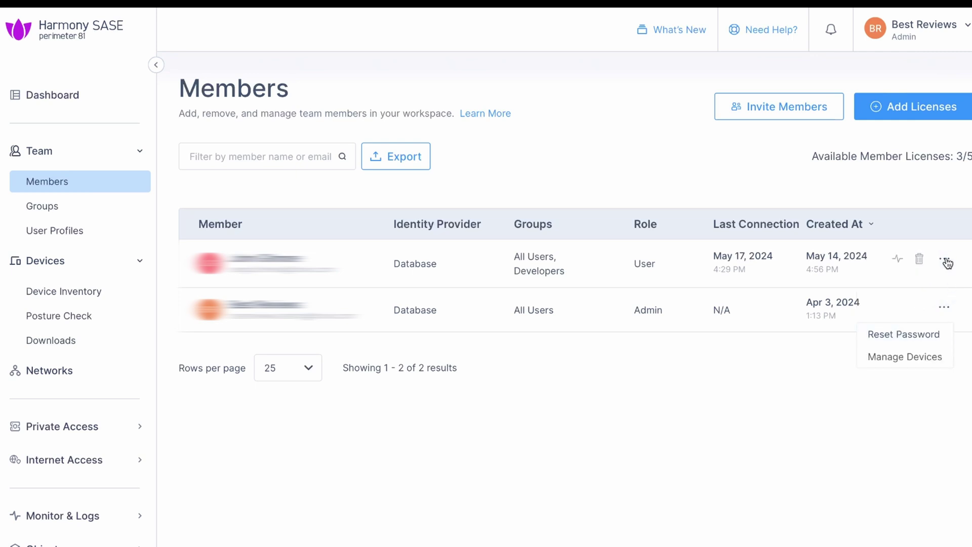
pyautogui.click(931, 329)
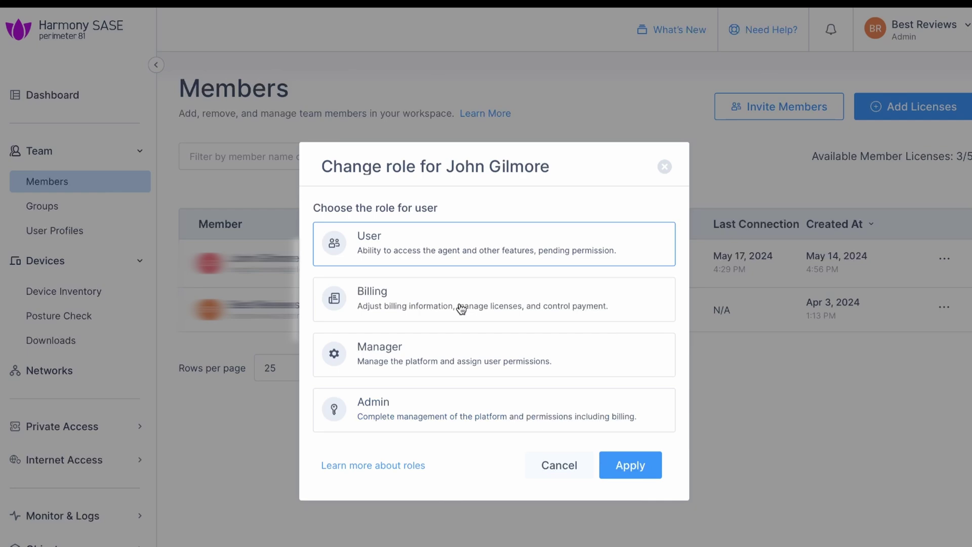
pyautogui.click(549, 475)
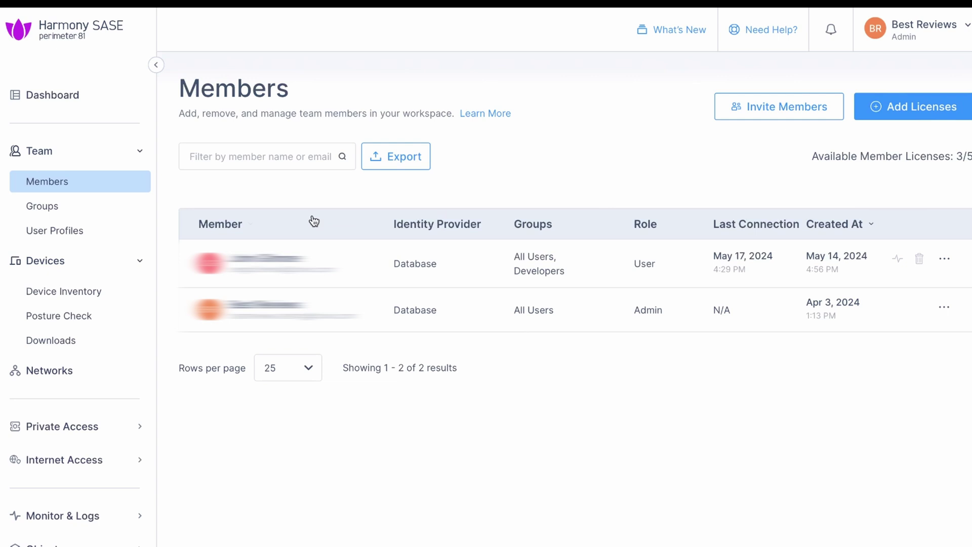
pyautogui.click(122, 152)
# Review the Member Activity log, then go to the Settings API Support page
pyautogui.click(122, 182)
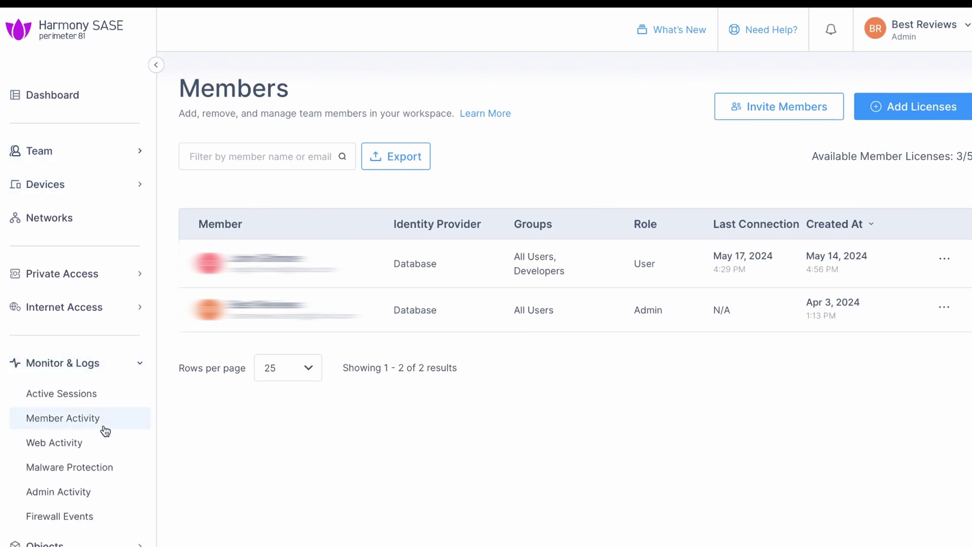
pyautogui.click(106, 430)
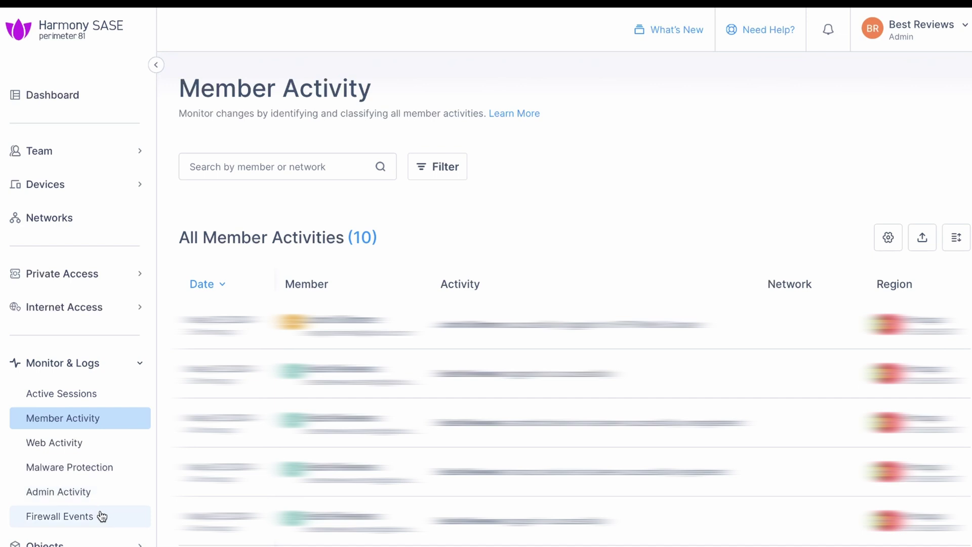
pyautogui.scroll(-3, 587, 448)
pyautogui.scroll(-2, 589, 446)
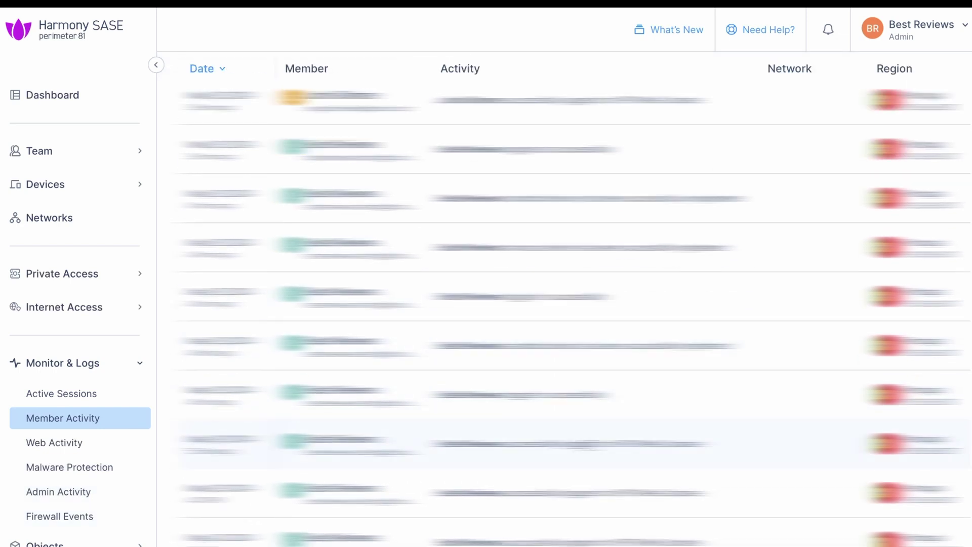
pyautogui.click(111, 375)
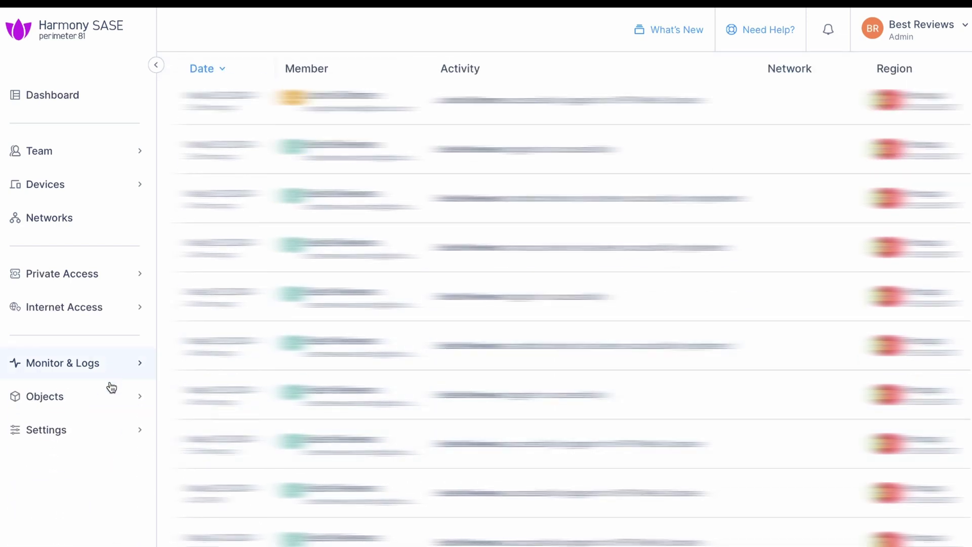
pyautogui.click(103, 538)
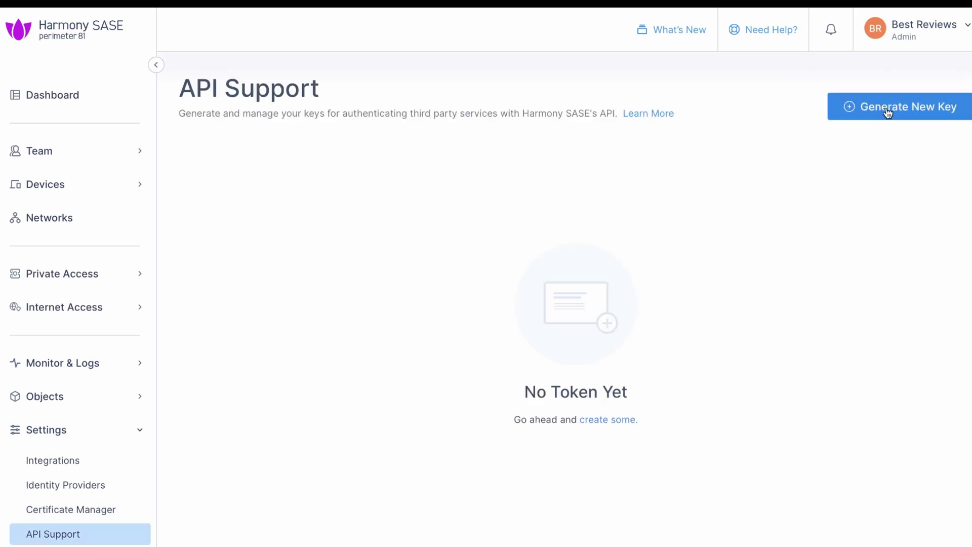
pyautogui.click(888, 110)
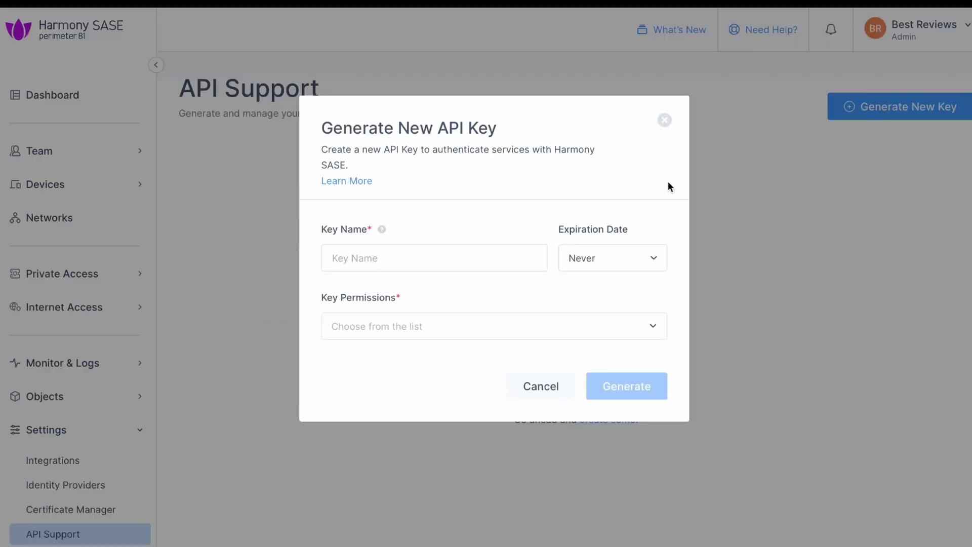
pyautogui.click(665, 121)
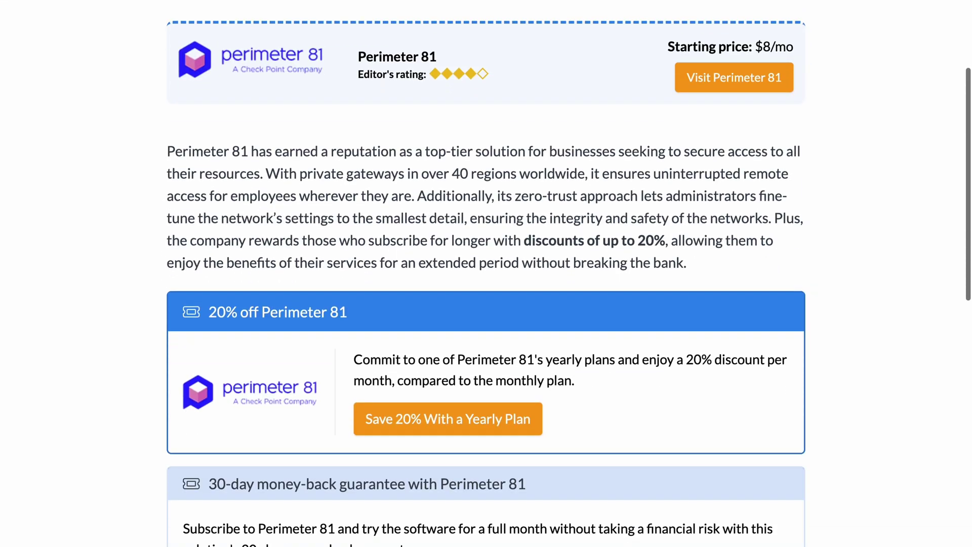
# Scroll the Perimeter 81 review down to the 20% yearly-plan discount and money-back guarantee offers
pyautogui.scroll(-3, 486, 274)
pyautogui.scroll(-2, 486, 273)
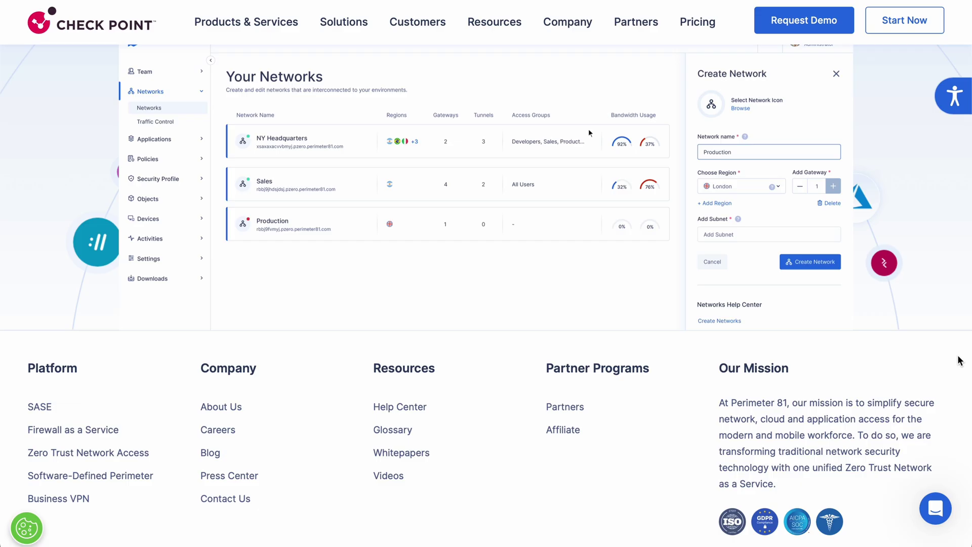
# Open the Help Center's Reporting & Analytics > Main Dashboard article and scroll through it
pyautogui.click(396, 406)
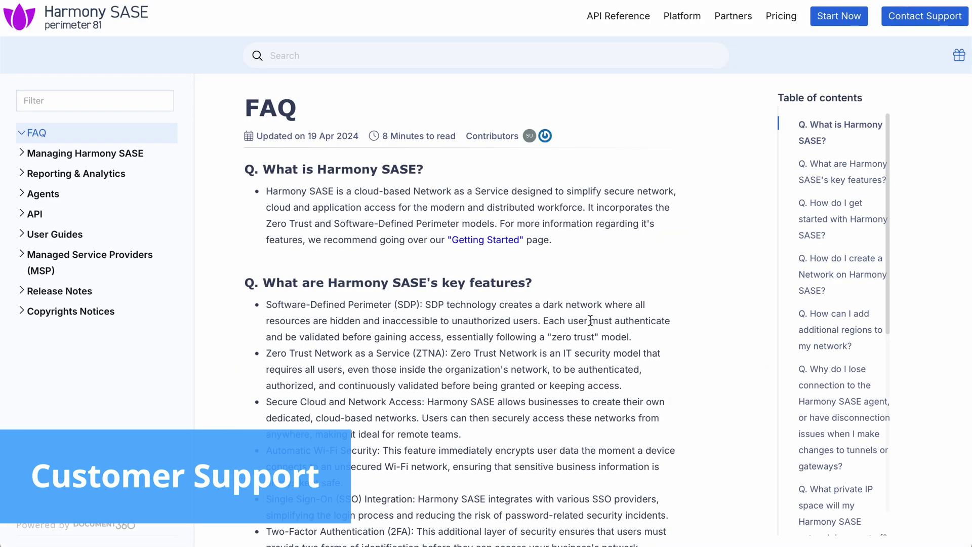
pyautogui.scroll(-5, 787, 309)
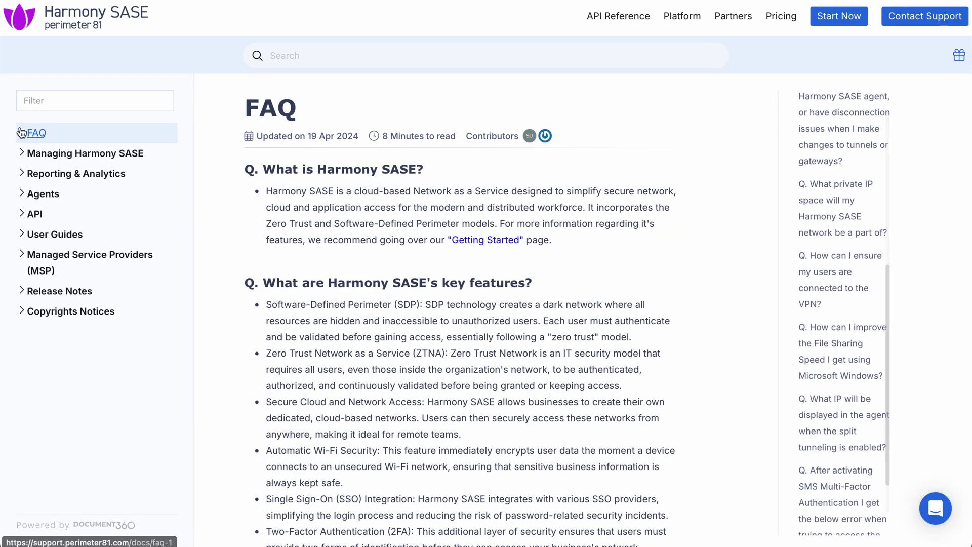
pyautogui.click(61, 174)
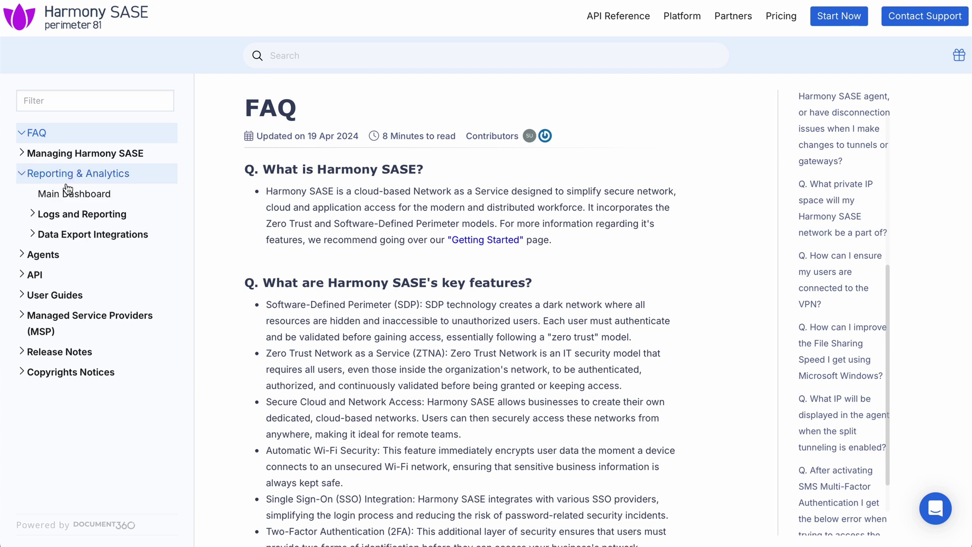
pyautogui.click(68, 195)
pyautogui.scroll(-5, 208, 268)
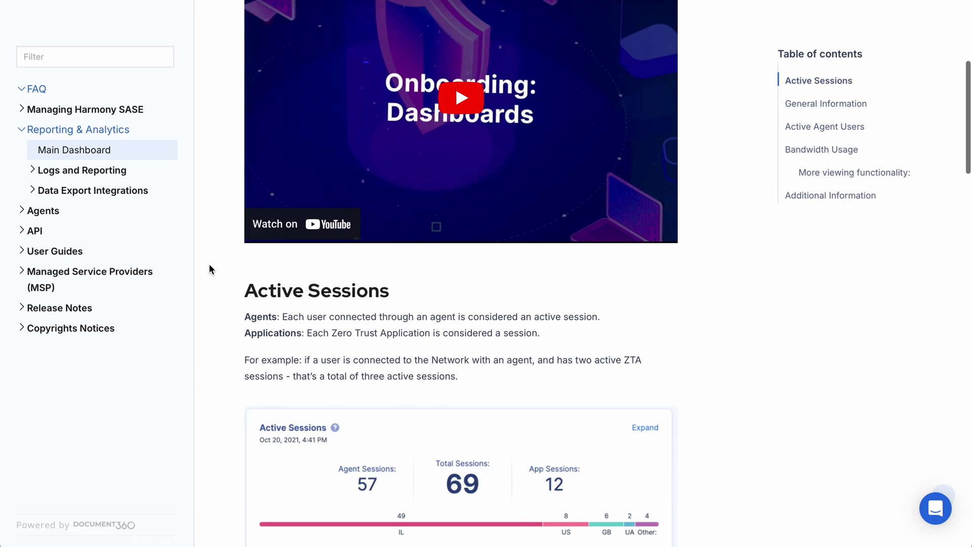
pyautogui.scroll(-2, 210, 268)
pyautogui.scroll(-1, 568, 151)
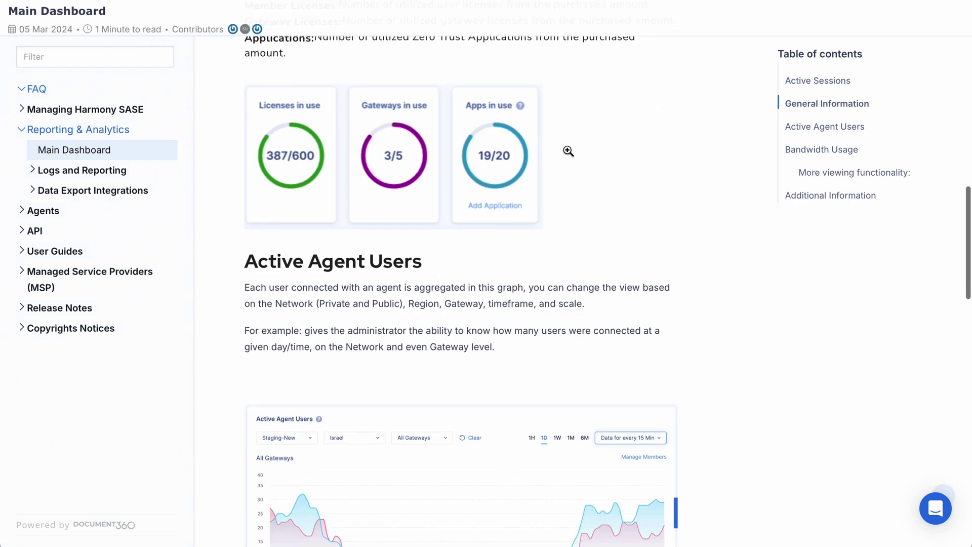
# Jump to the Bandwidth Usage and Additional Information sections, then open Open Source Software Licenses and Notices
pyautogui.click(833, 150)
pyautogui.click(820, 196)
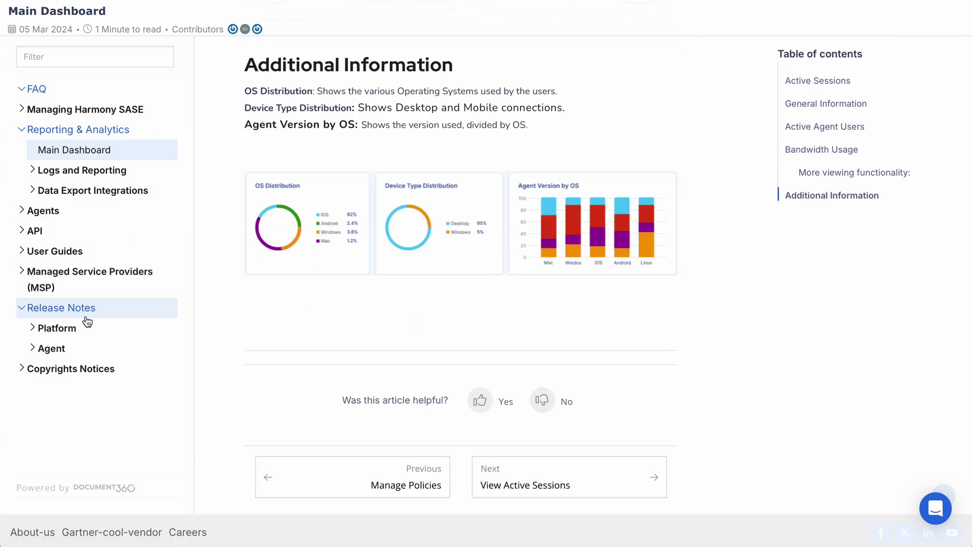
pyautogui.click(57, 328)
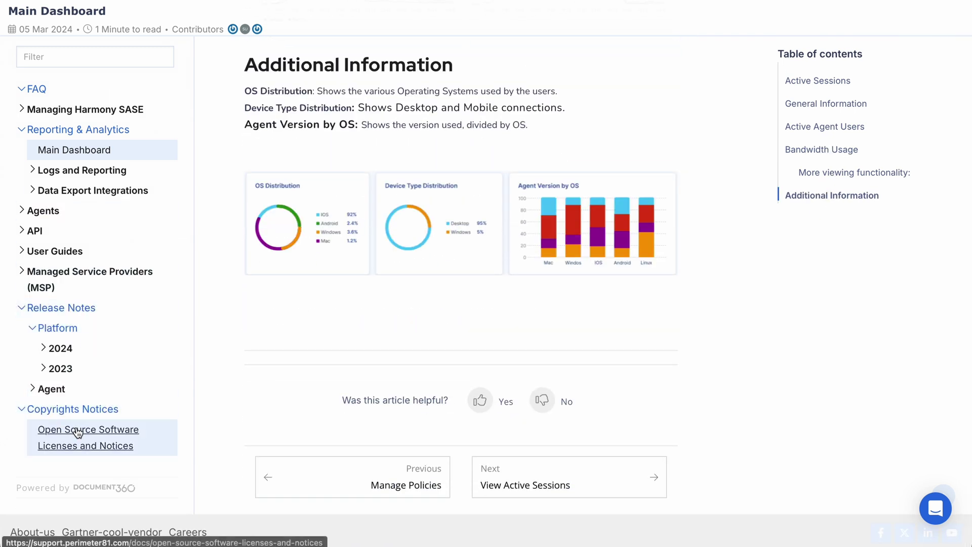
pyautogui.click(76, 431)
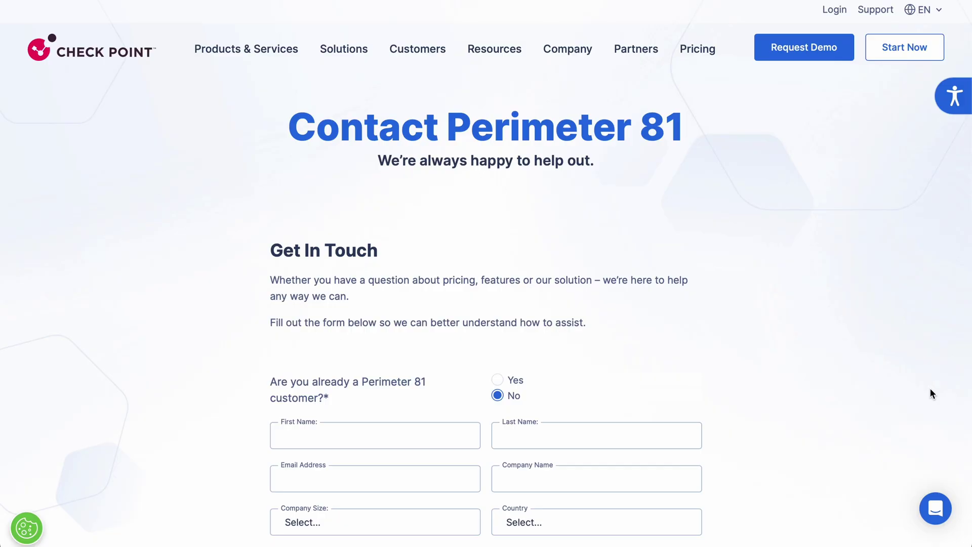
# Fill the contact form with name Best Reviews, country United States and question topic Technical
pyautogui.scroll(-5, 931, 394)
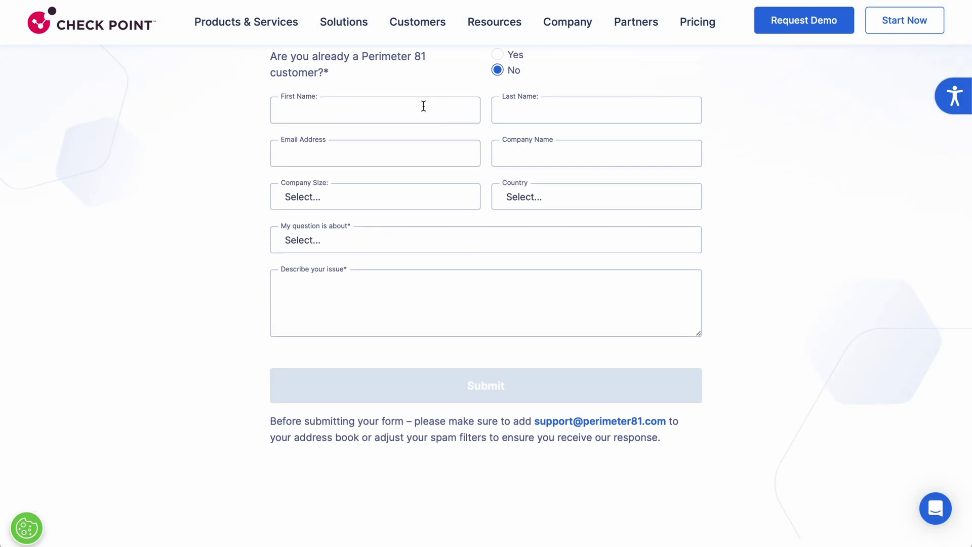
pyautogui.write('Best')
pyautogui.click(586, 105)
pyautogui.write('Reviews')
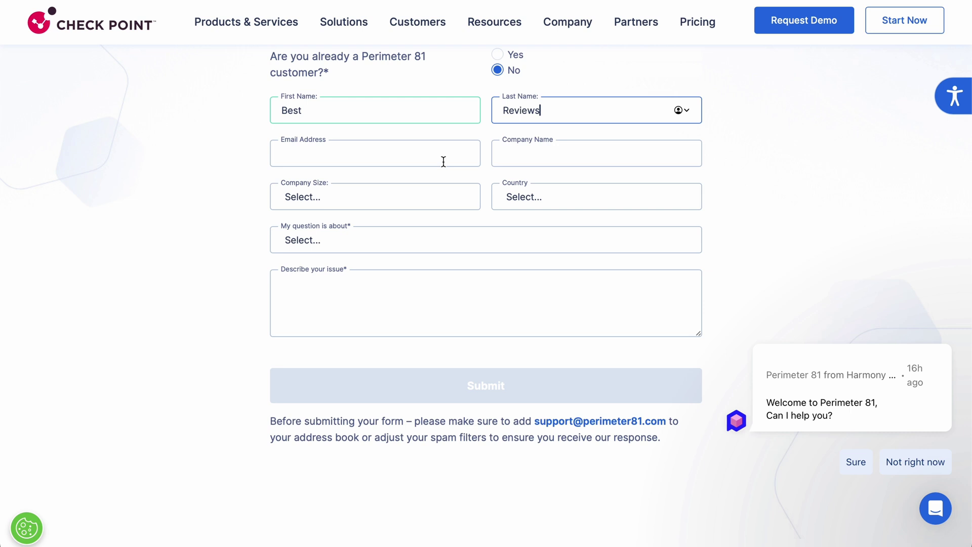
pyautogui.click(436, 193)
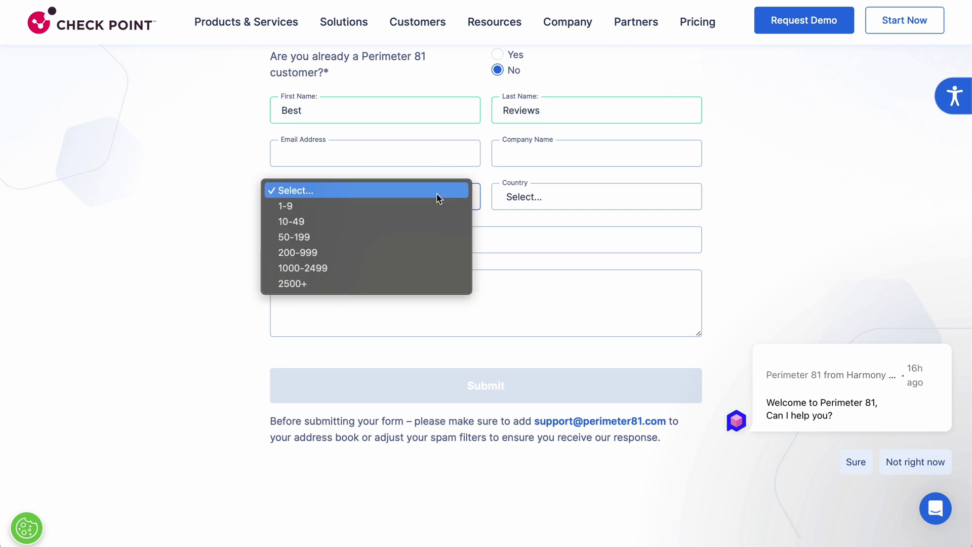
pyautogui.click(573, 196)
pyautogui.click(575, 205)
pyautogui.click(648, 243)
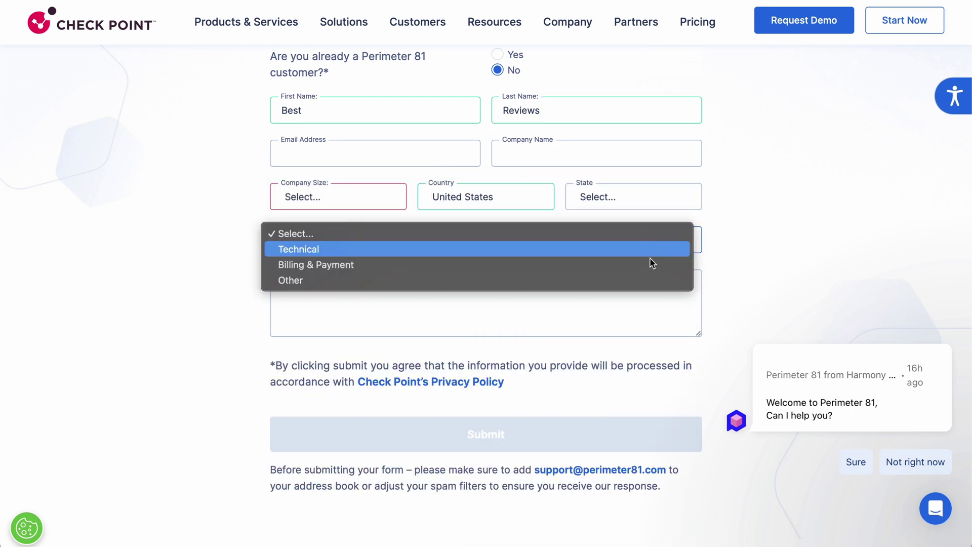
pyautogui.click(643, 252)
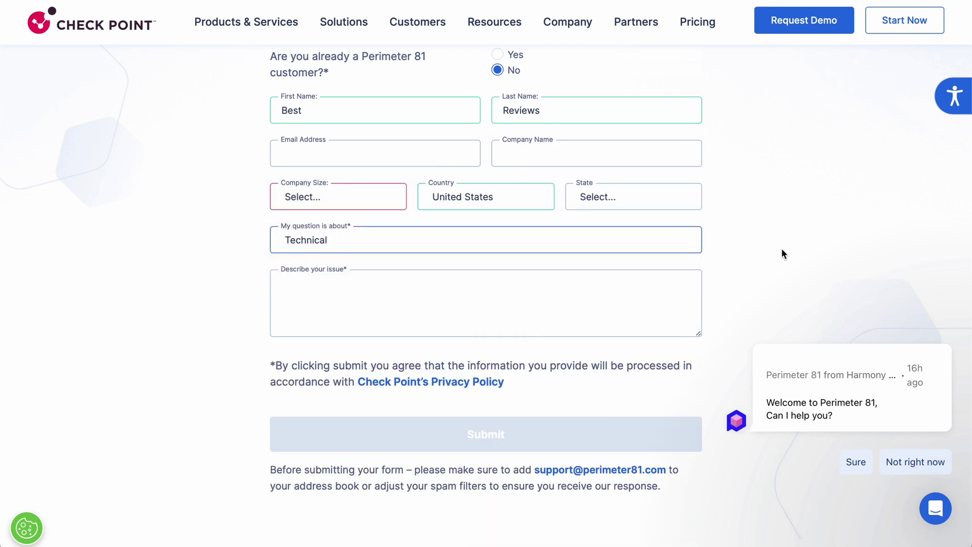
# Open and close the support chat, then go to Perimeter 81's Facebook page from the footer
pyautogui.click(817, 401)
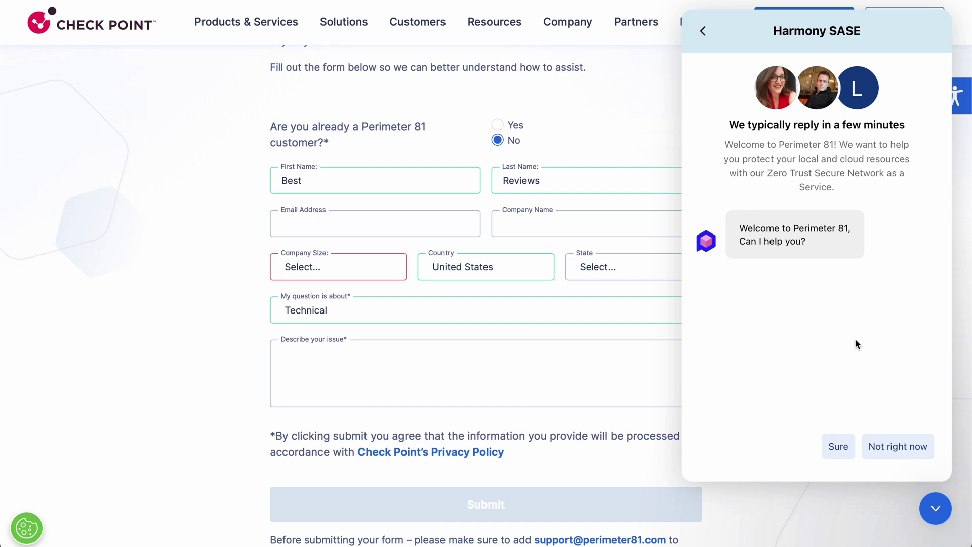
pyautogui.click(935, 507)
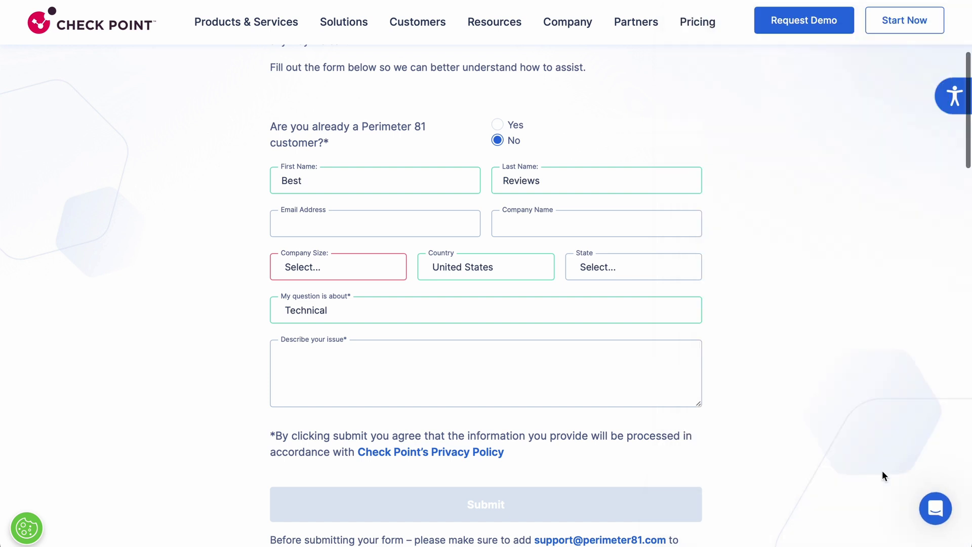
pyautogui.scroll(-9, 849, 443)
pyautogui.scroll(-10, 850, 436)
pyautogui.scroll(-7, 849, 436)
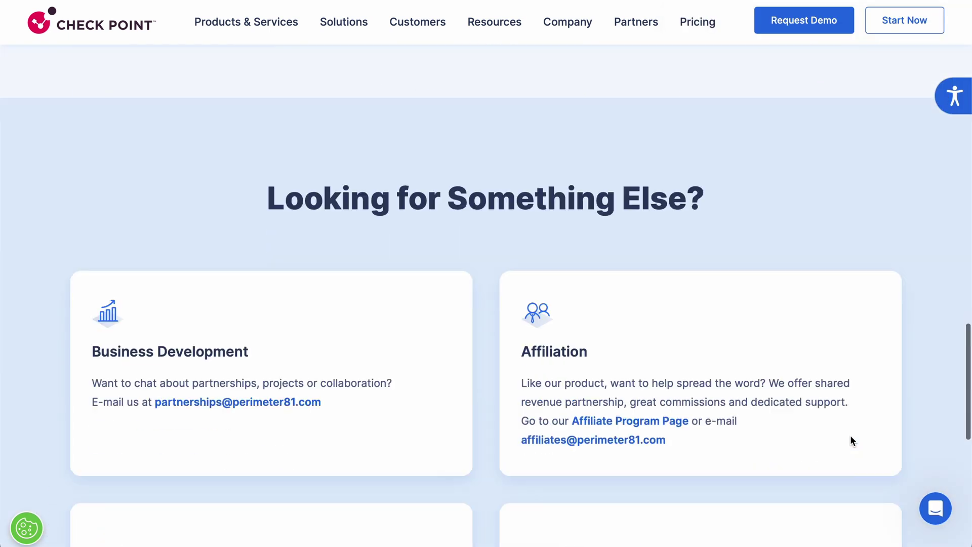
pyautogui.scroll(-9, 849, 436)
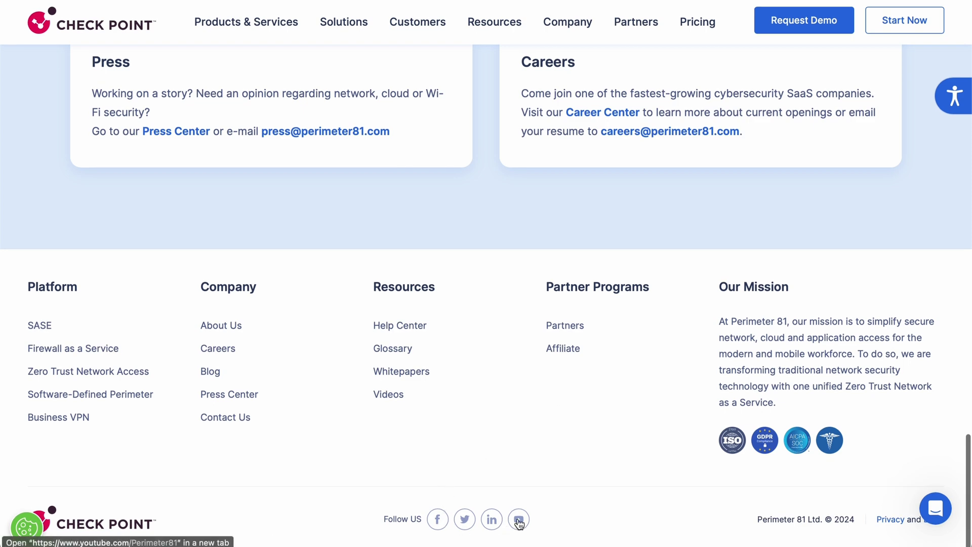
pyautogui.click(438, 519)
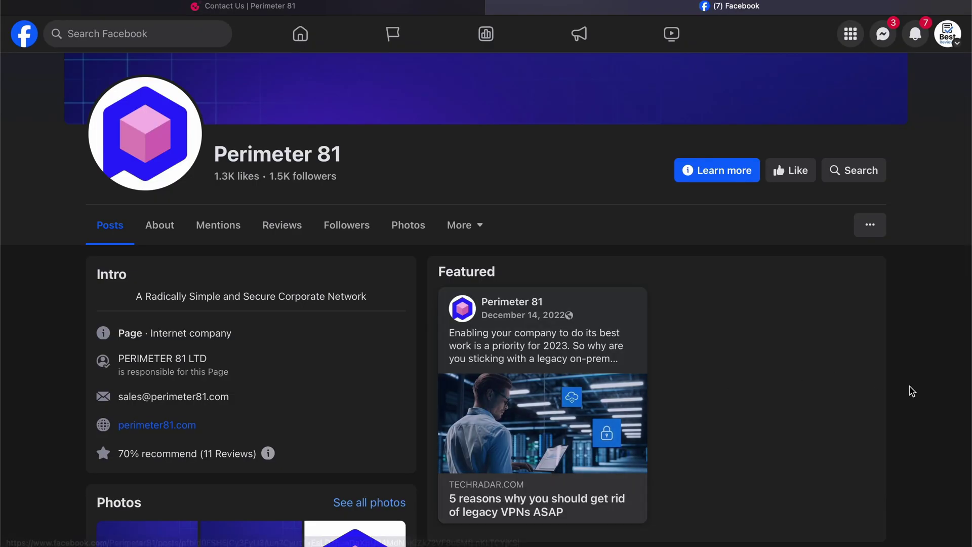
pyautogui.scroll(-6, 934, 406)
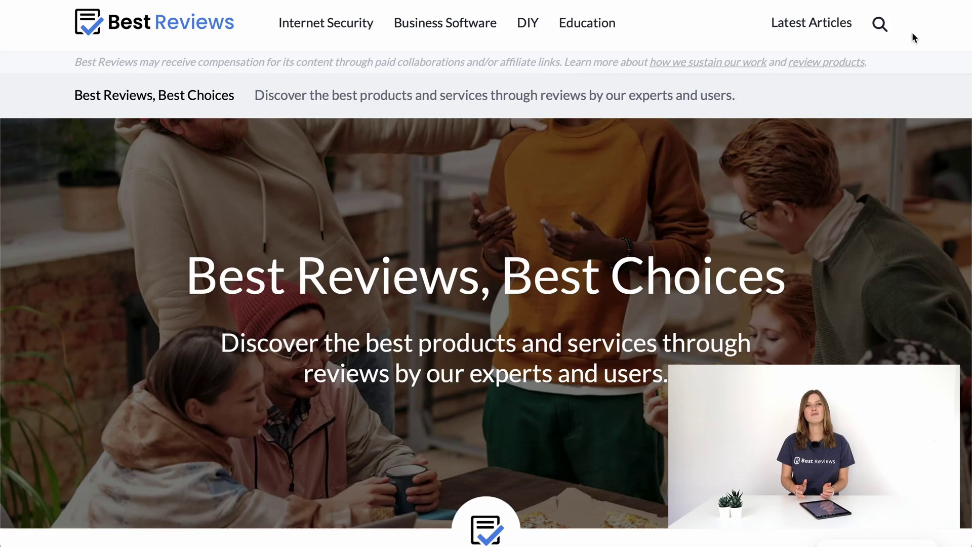
# Search Best Reviews for 'Perimeter 81' and open its review article to the 4/5 rating, pros and cons
pyautogui.click(885, 23)
pyautogui.write('Perimeter 81')
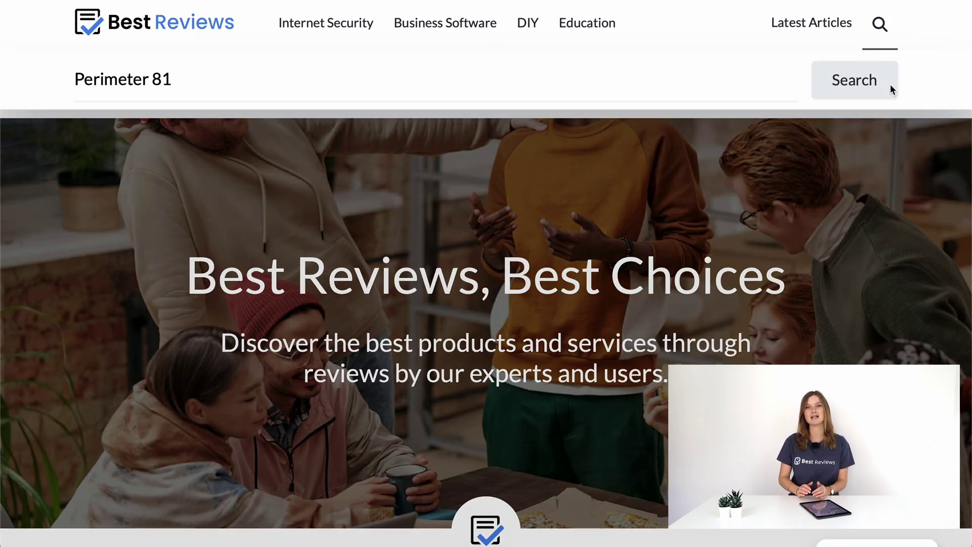
pyautogui.click(890, 85)
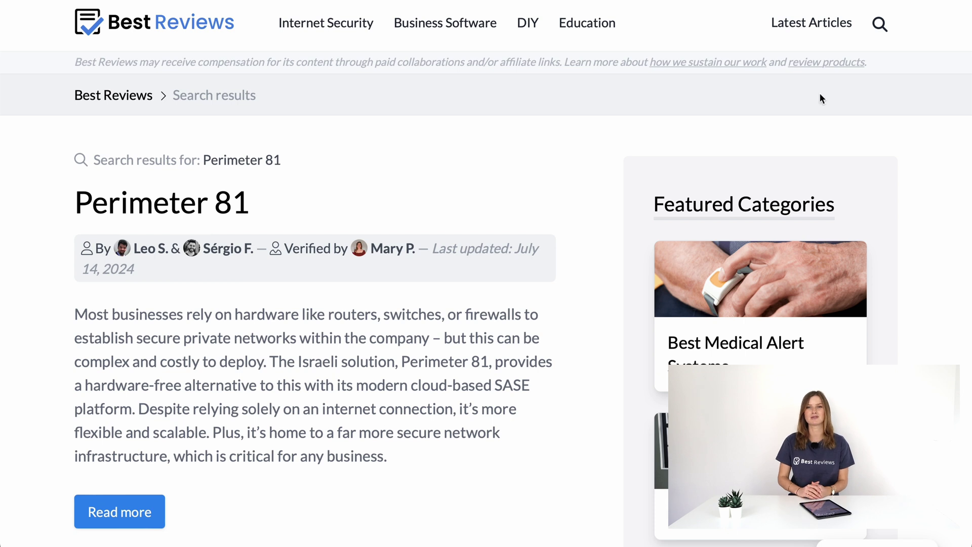
pyautogui.click(213, 196)
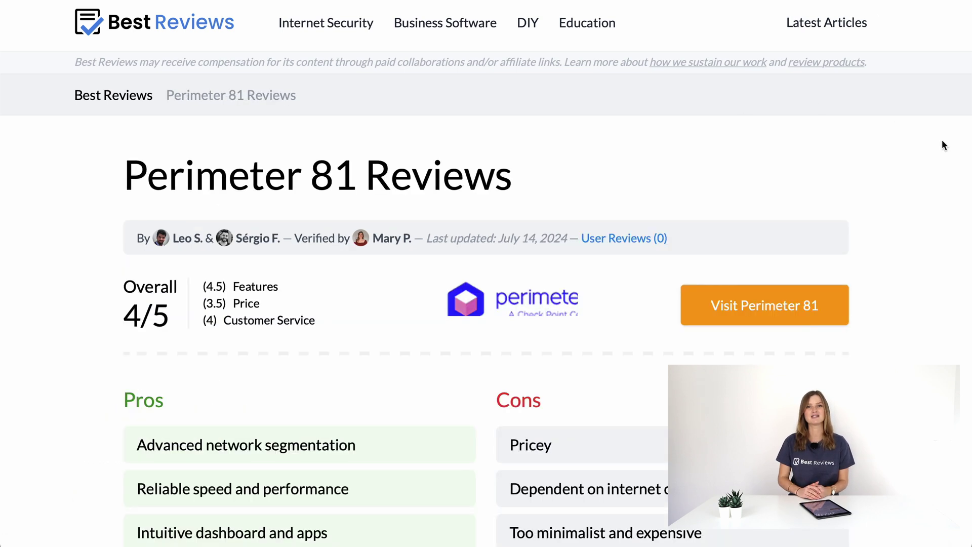
pyautogui.scroll(-1, 937, 167)
pyautogui.scroll(-4, 936, 167)
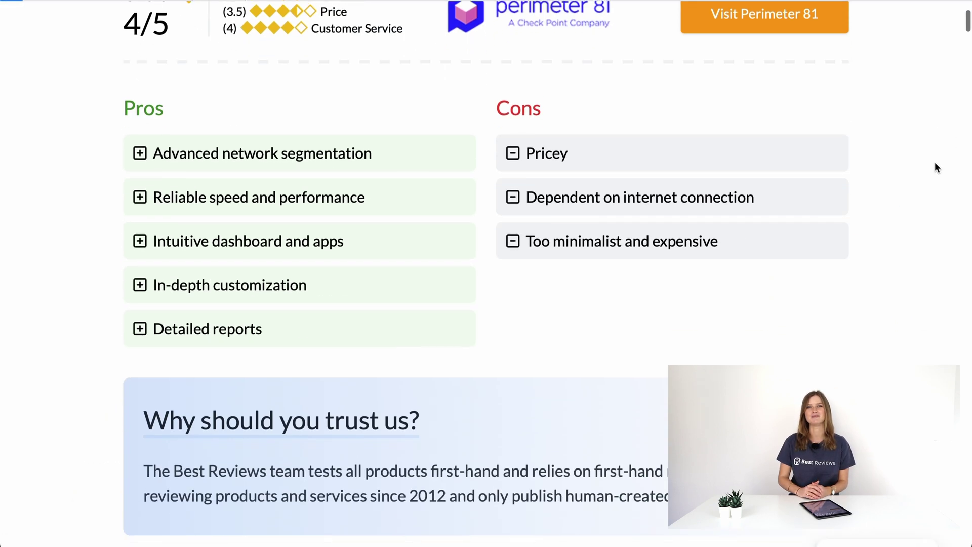